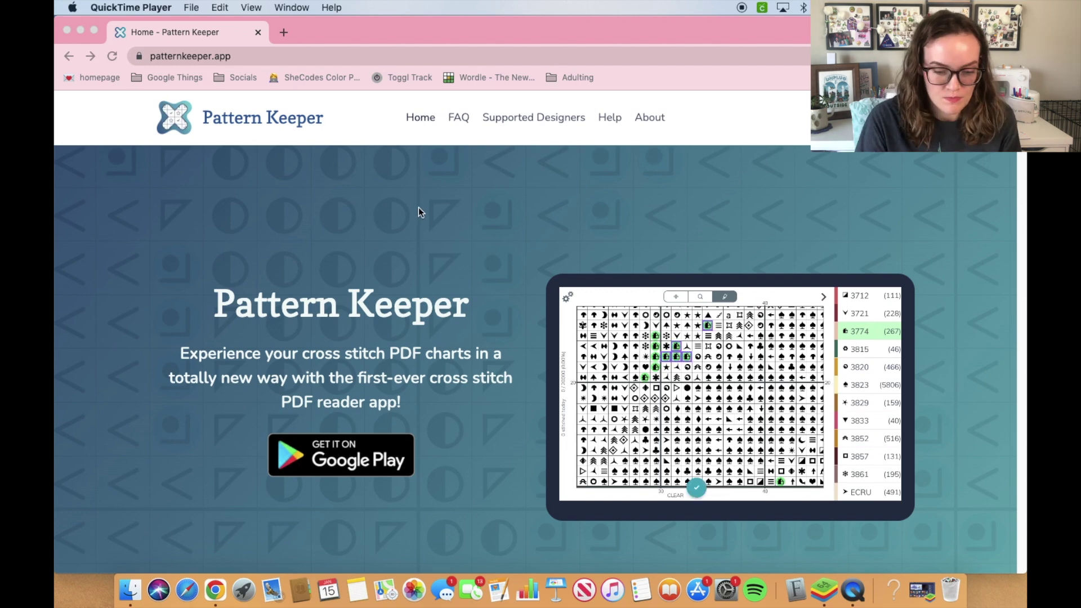
Scroll the Pattern Keeper homepage down to the View, Search and Track features and the iOS newsletter note.
scroll(543, 285, "down", 1)
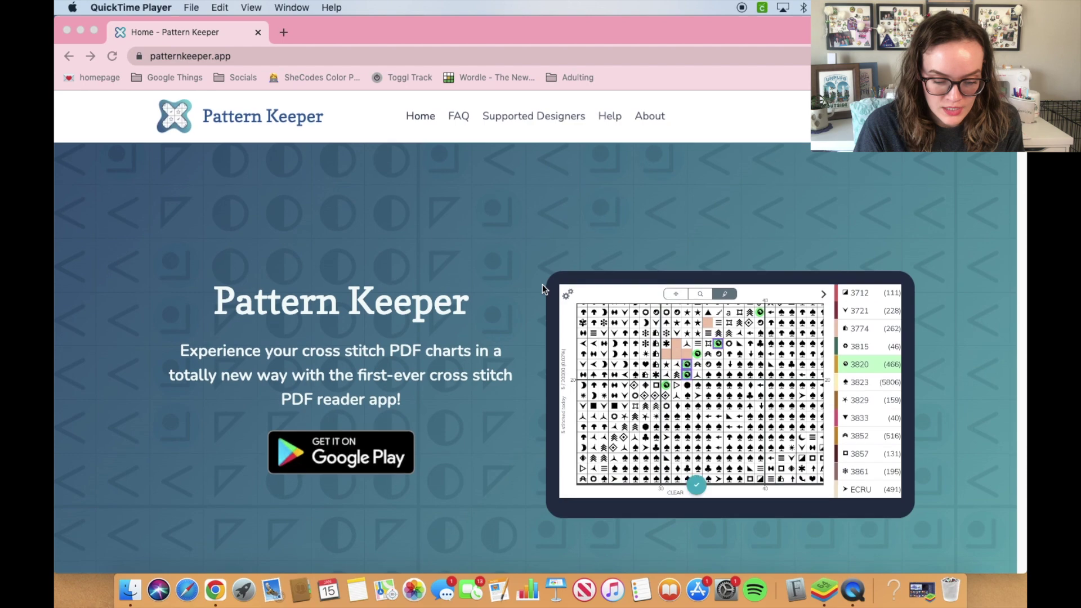
scroll(542, 285, "down", 5)
scroll(542, 285, "up", 3)
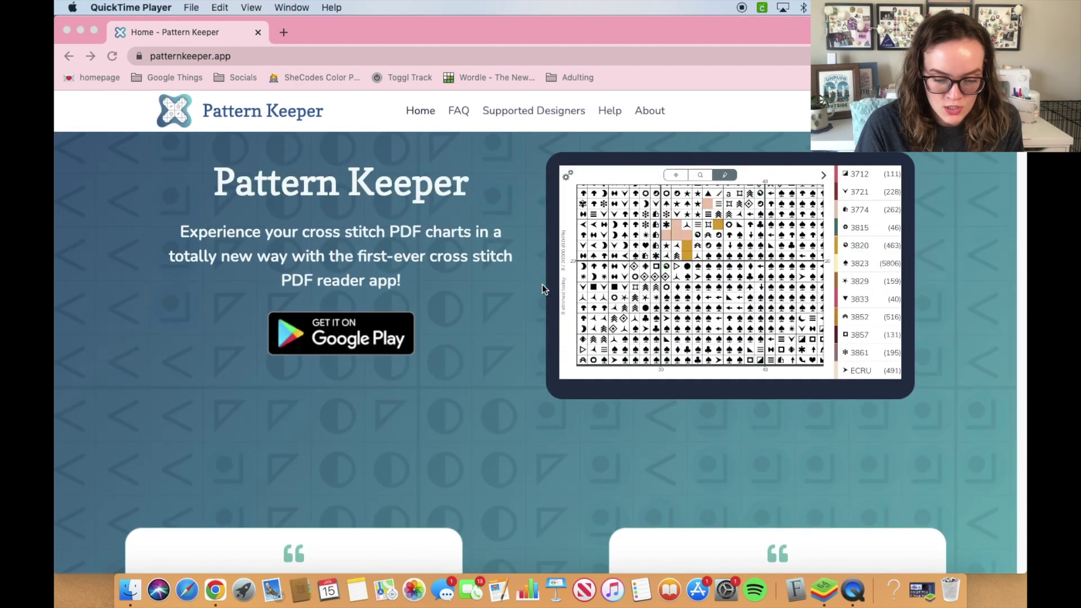
scroll(542, 285, "down", 8)
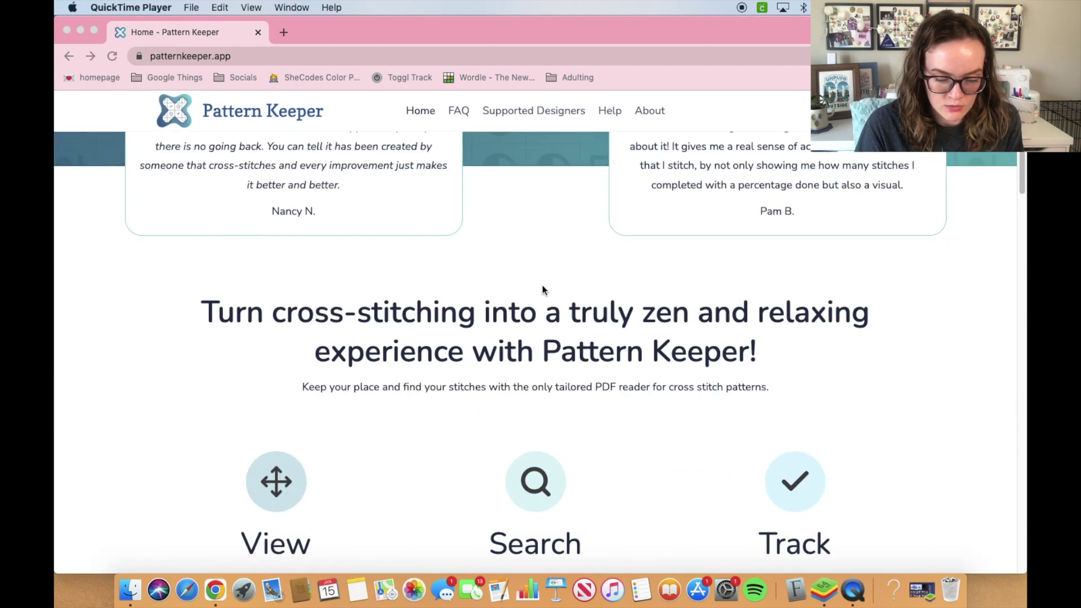
scroll(544, 289, "down", 3)
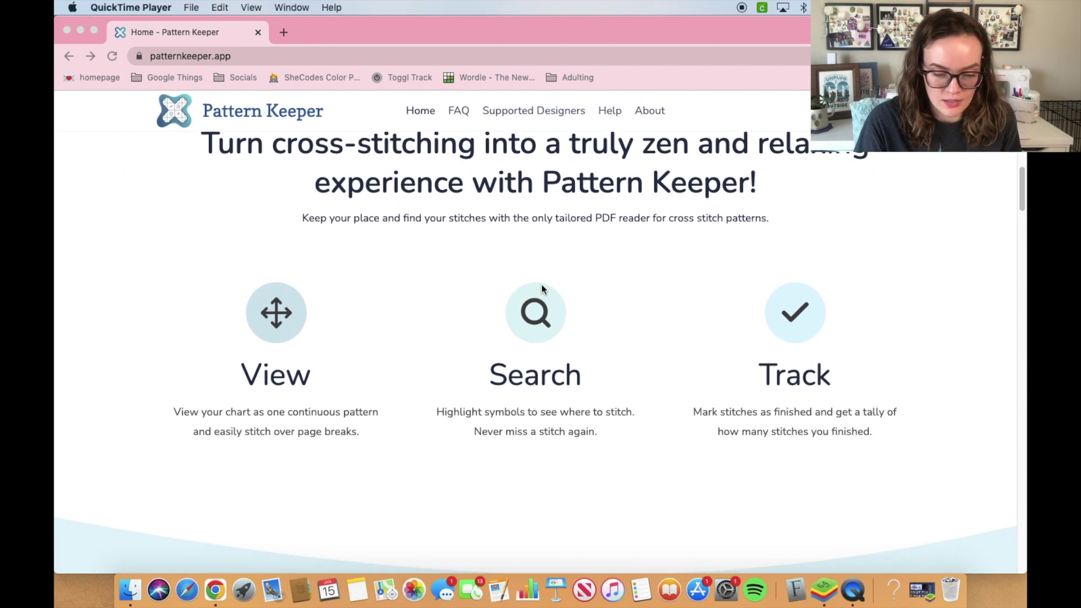
scroll(541, 276, "down", 1)
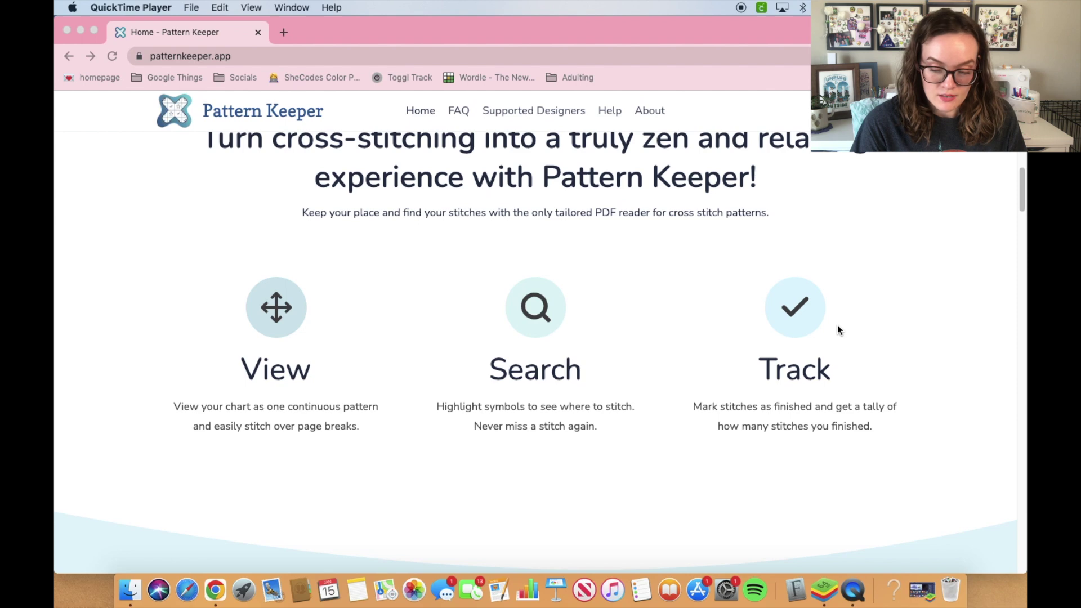
scroll(838, 330, "down", 10)
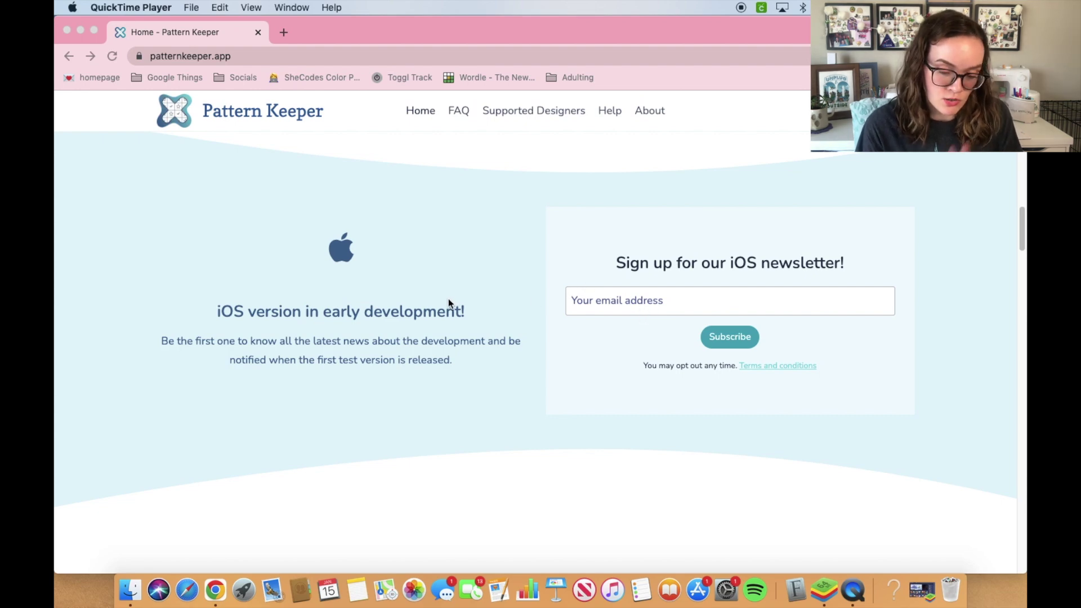
Scroll past the iOS newsletter box to the Supported designers list, including Heaven and Earth designs and Artecy.
scroll(448, 300, "down", 3)
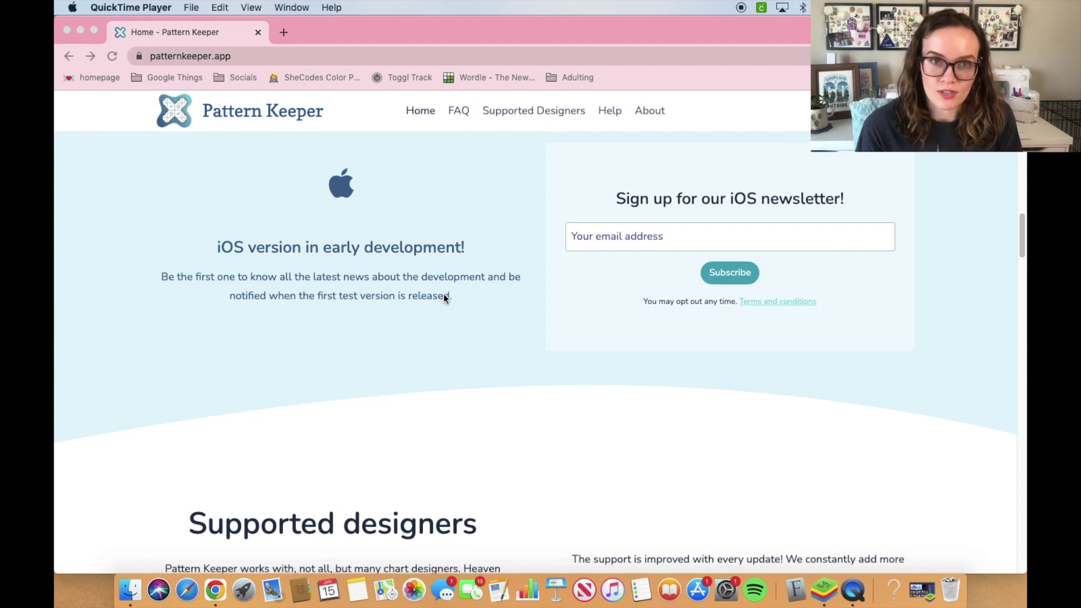
scroll(442, 298, "down", 5)
scroll(442, 299, "down", 5)
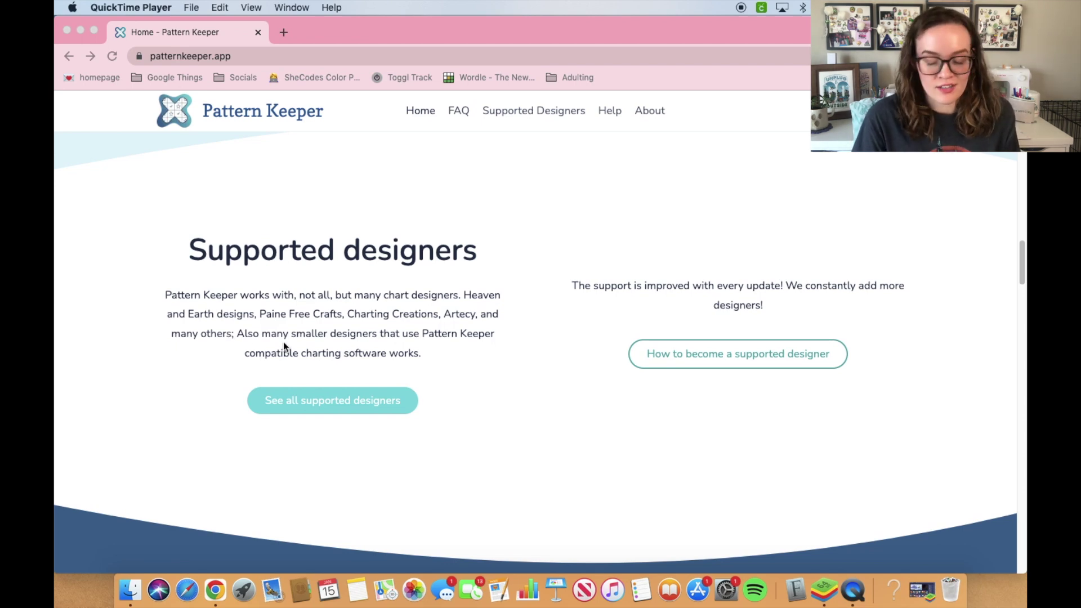
scroll(283, 344, "down", 1)
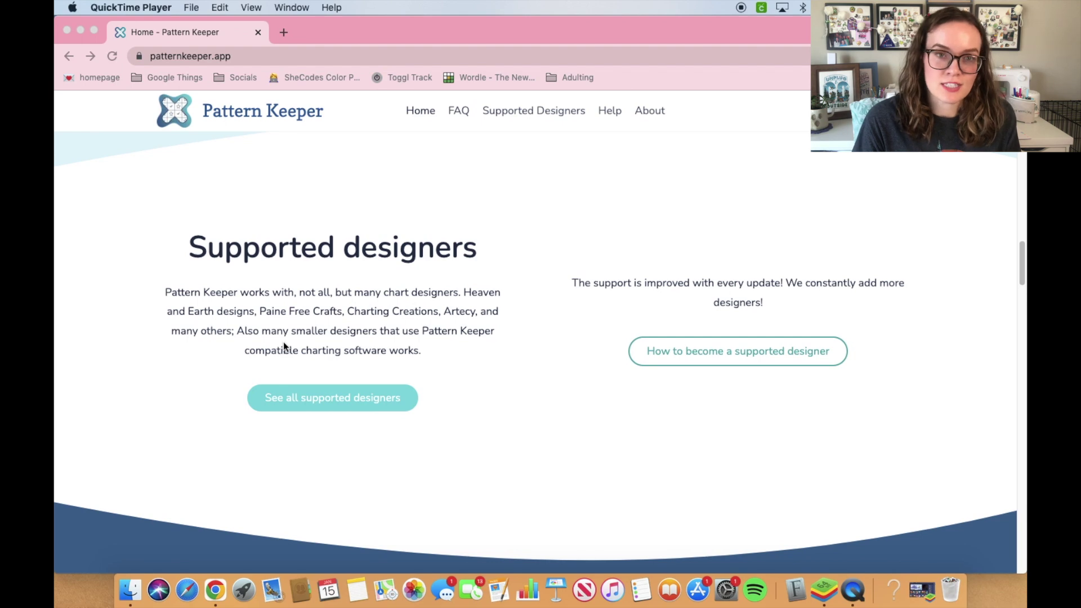
Scroll past the Lifetime deal and testimonials to Common questions about the trial, buying, iOS and tablets.
scroll(284, 343, "down", 6)
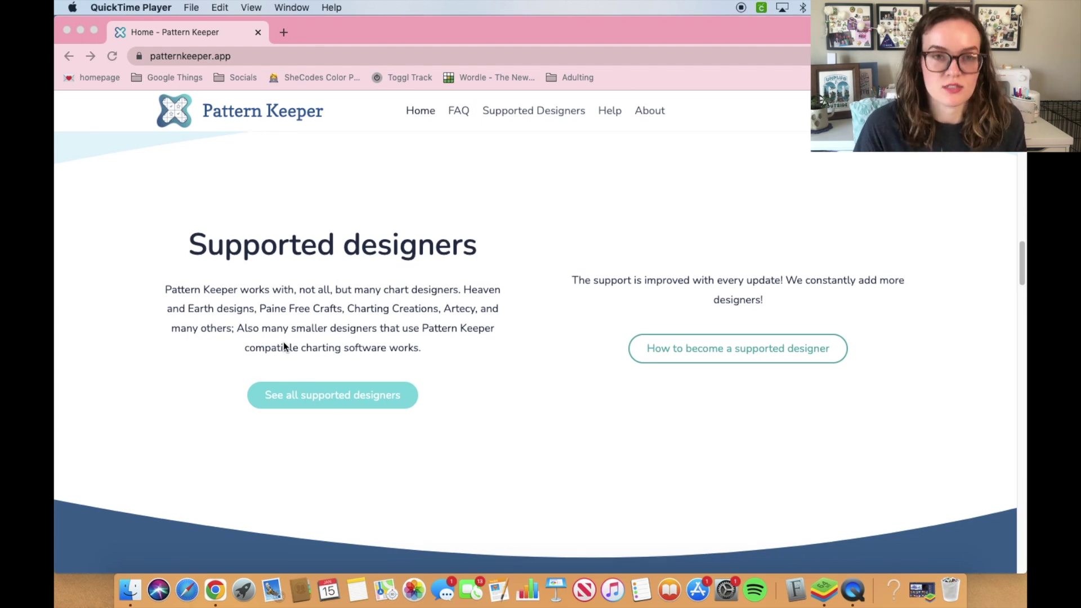
scroll(283, 343, "down", 1)
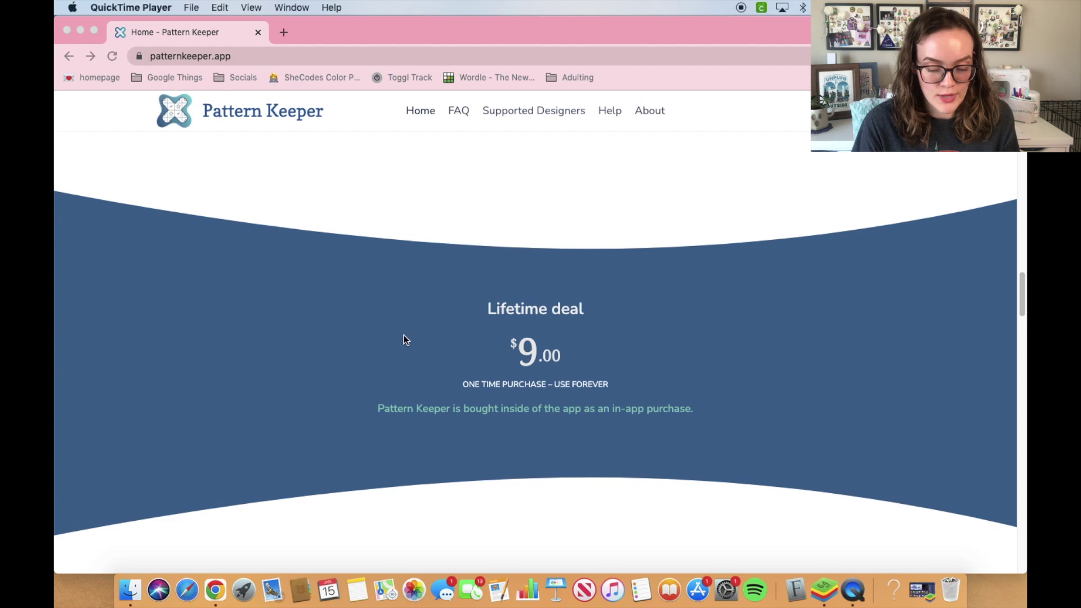
scroll(512, 319, "down", 3)
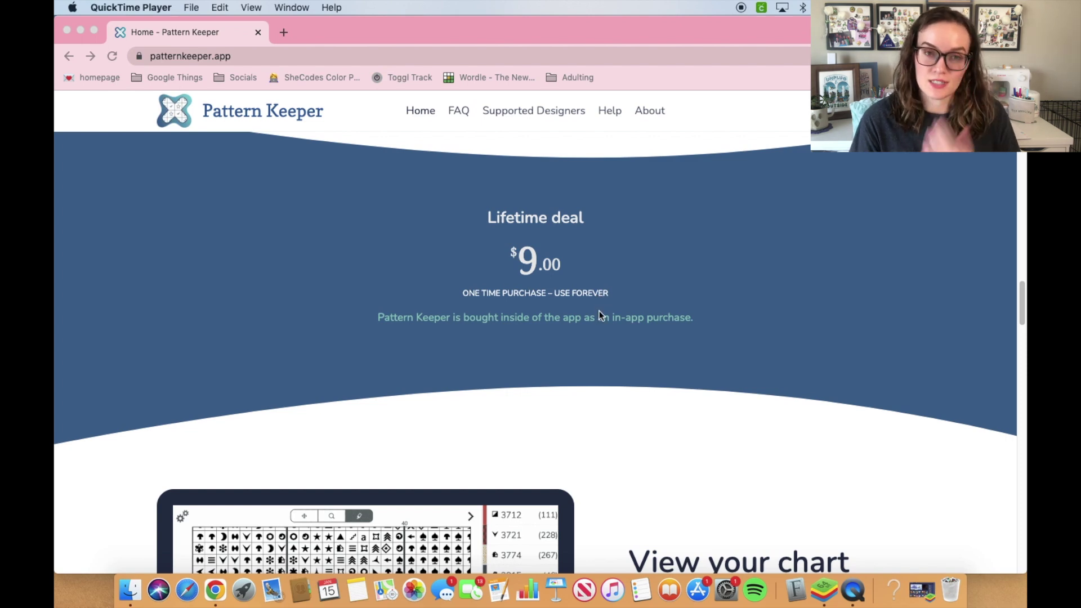
scroll(599, 311, "down", 9)
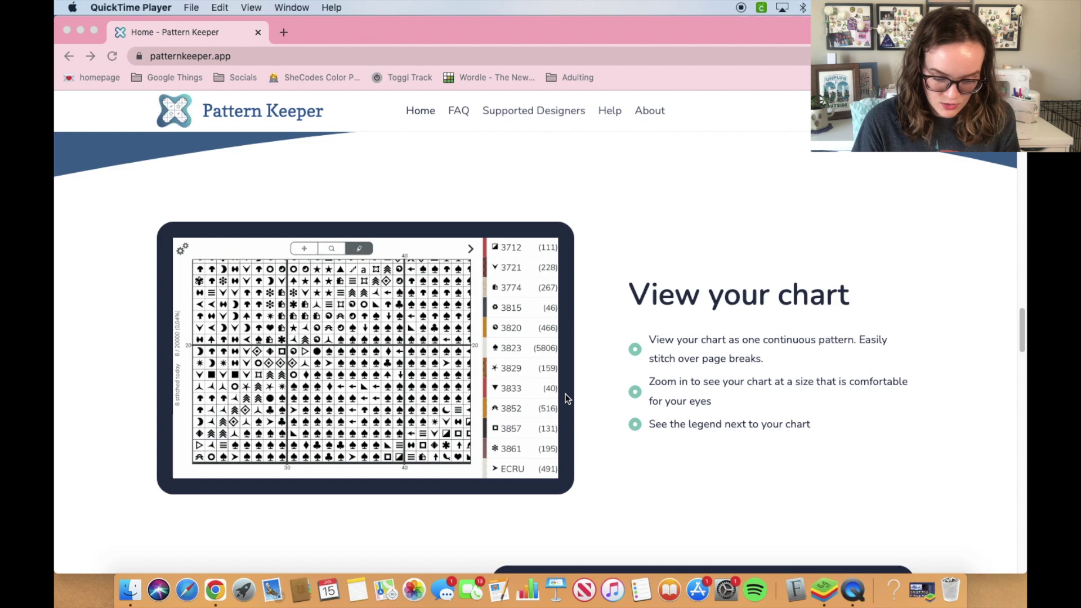
scroll(565, 396, "down", 14)
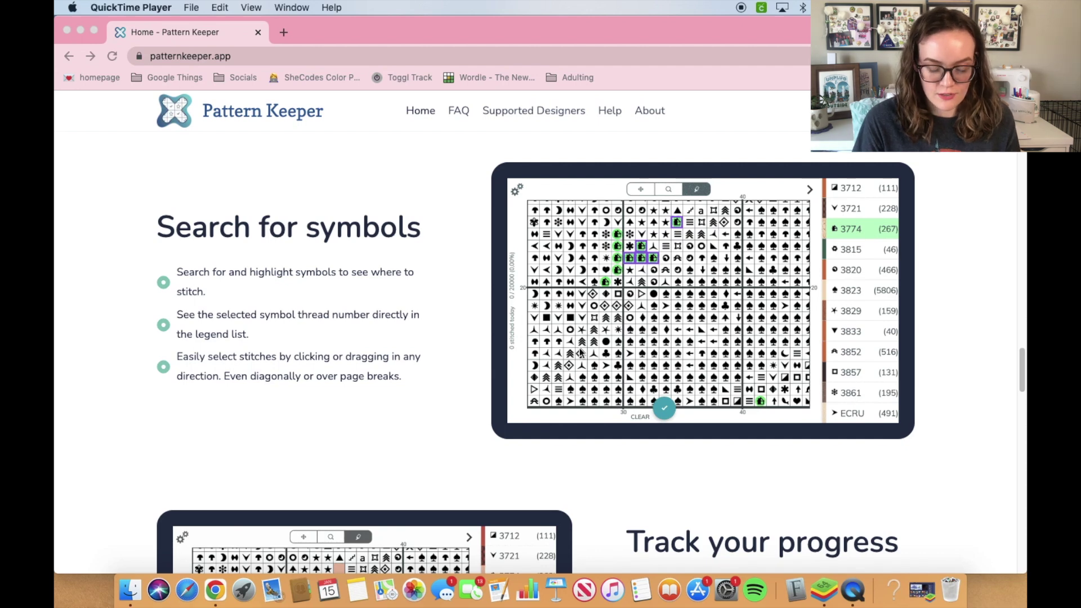
scroll(583, 370, "down", 8)
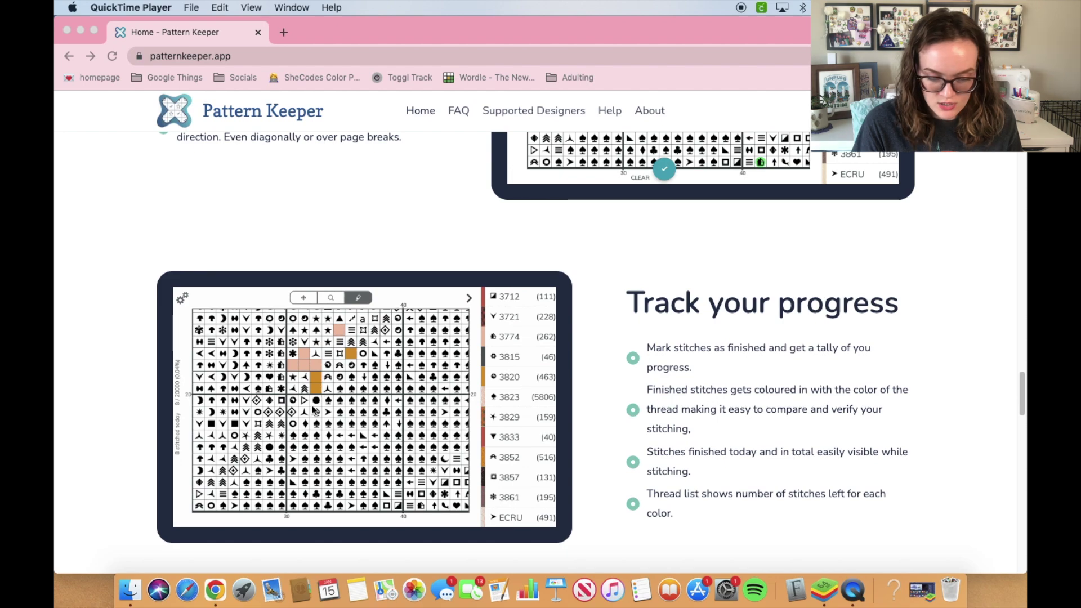
scroll(313, 411, "down", 20)
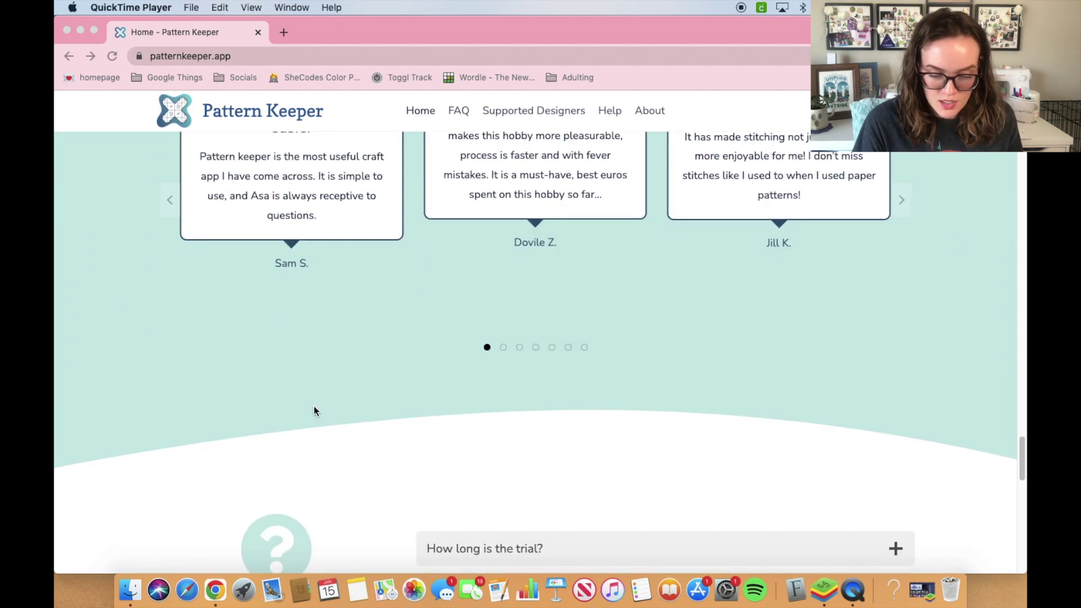
scroll(314, 411, "down", 5)
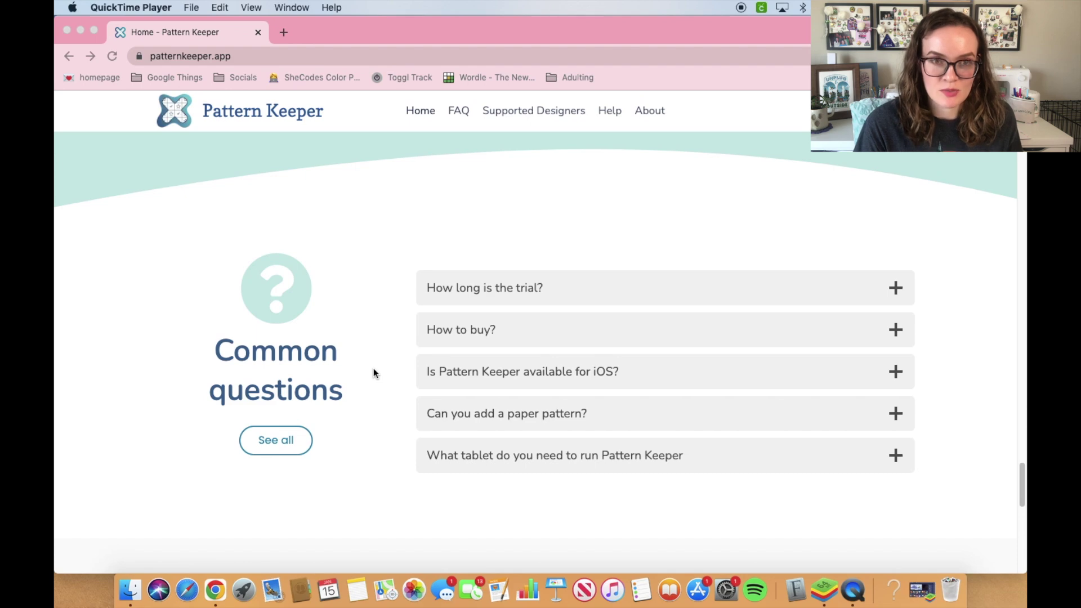
left_click(304, 432)
left_click(460, 110)
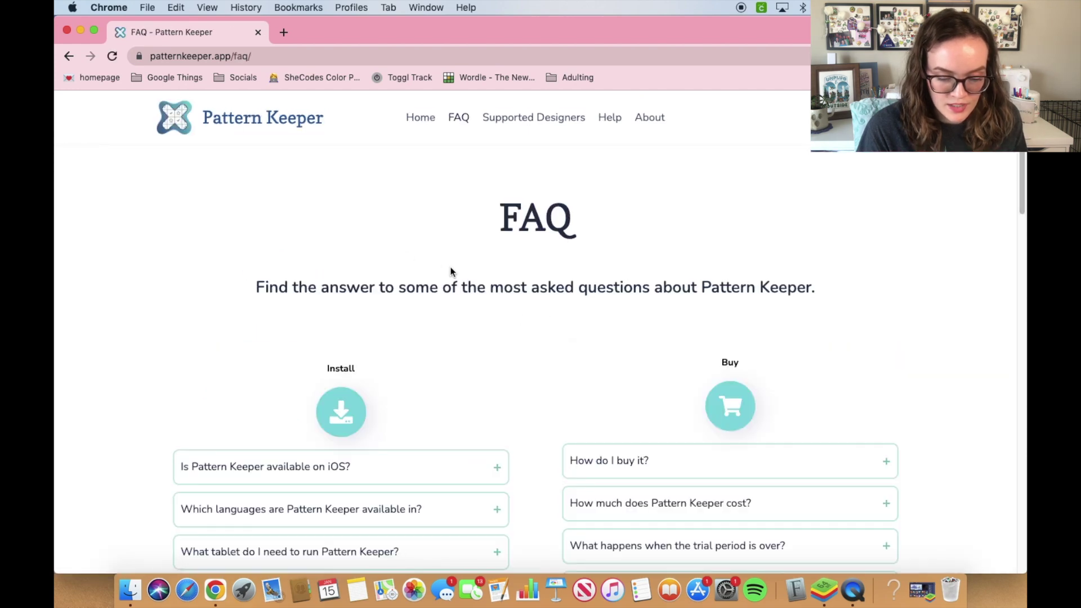
scroll(451, 267, "down", 1)
scroll(452, 267, "down", 5)
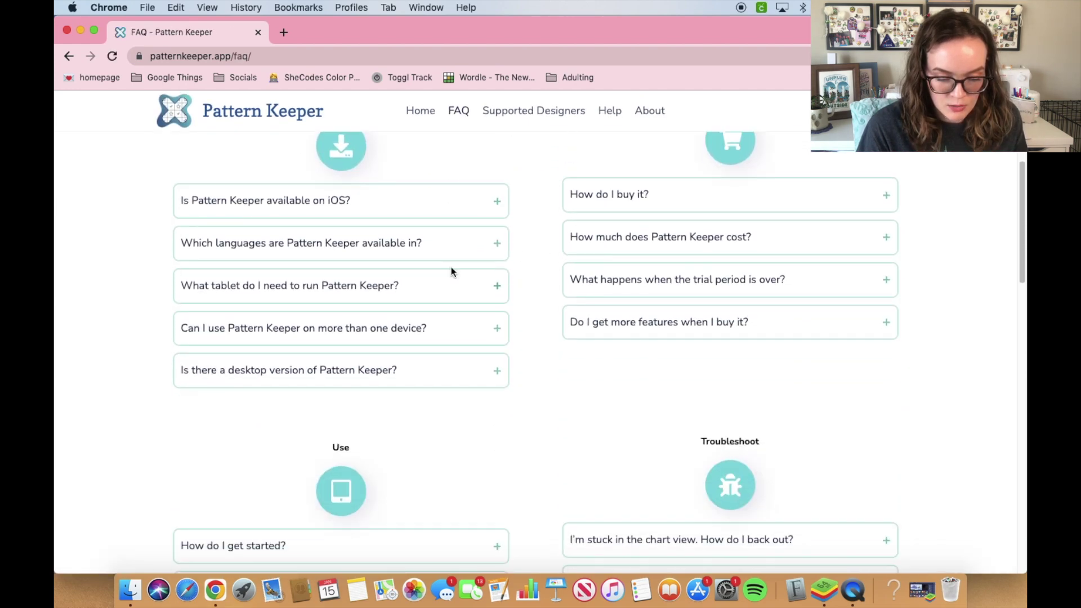
scroll(451, 267, "up", 2)
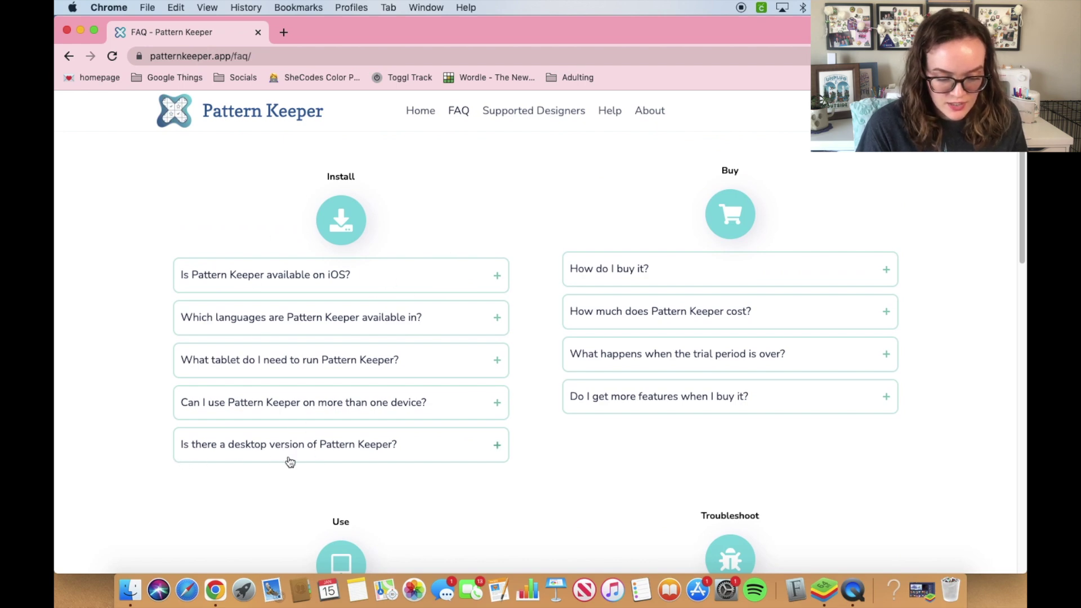
left_click(466, 453)
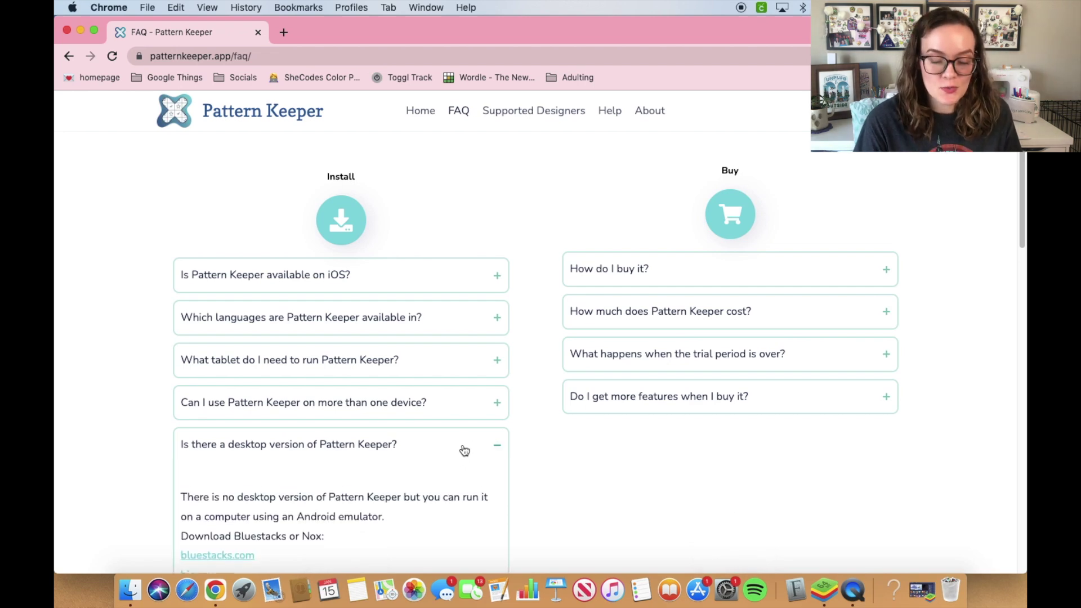
scroll(519, 387, "down", 3)
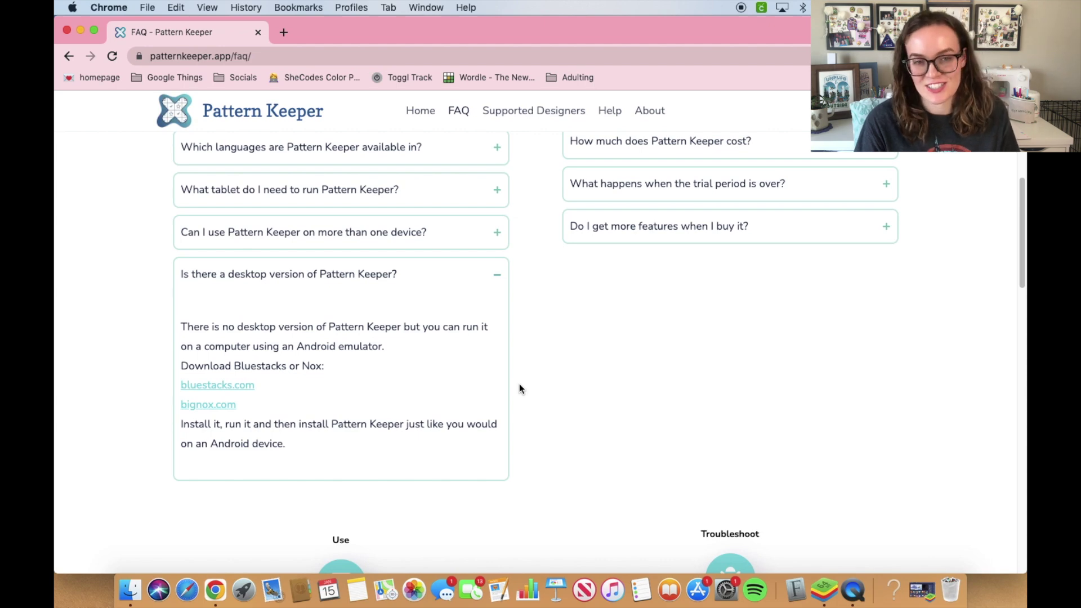
left_click_drag(259, 346, 403, 353)
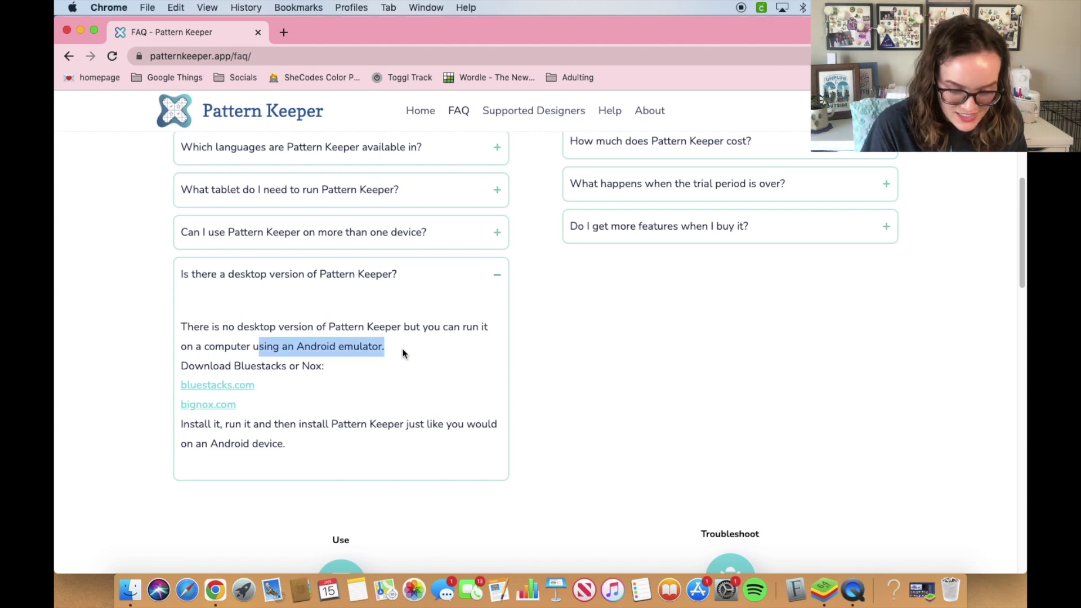
left_click(421, 361)
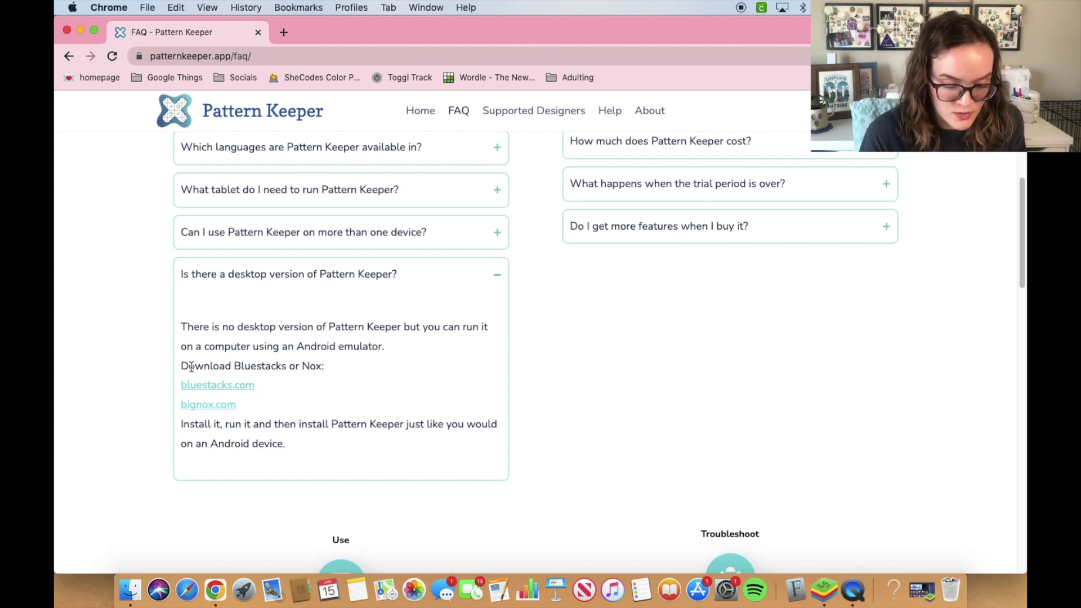
Open bluestacks.com from the FAQ link and download the BlueStacks for Mac installer.
left_click(234, 386)
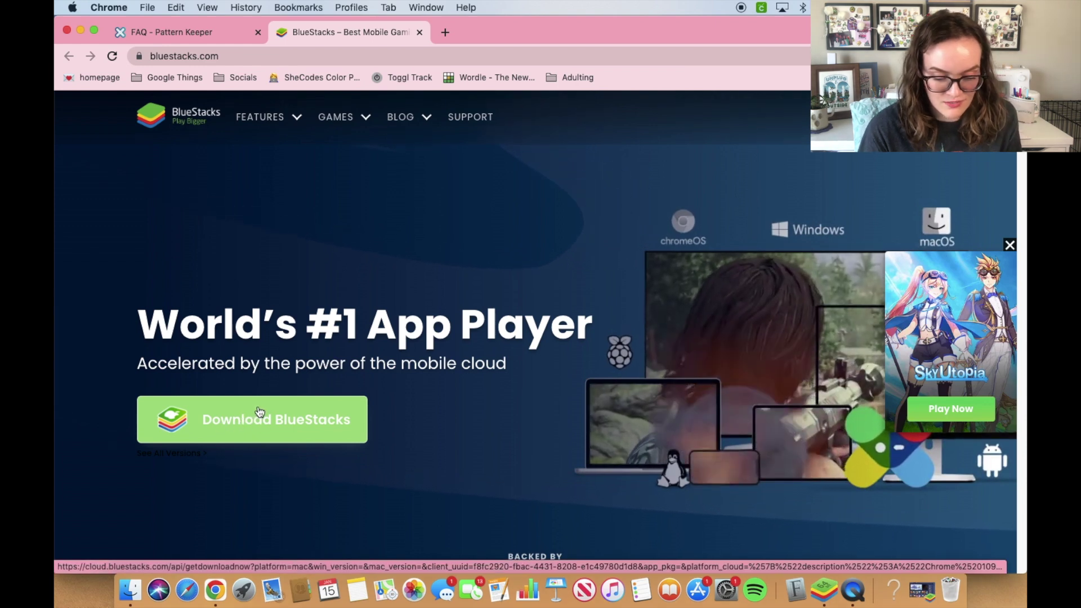
left_click(258, 417)
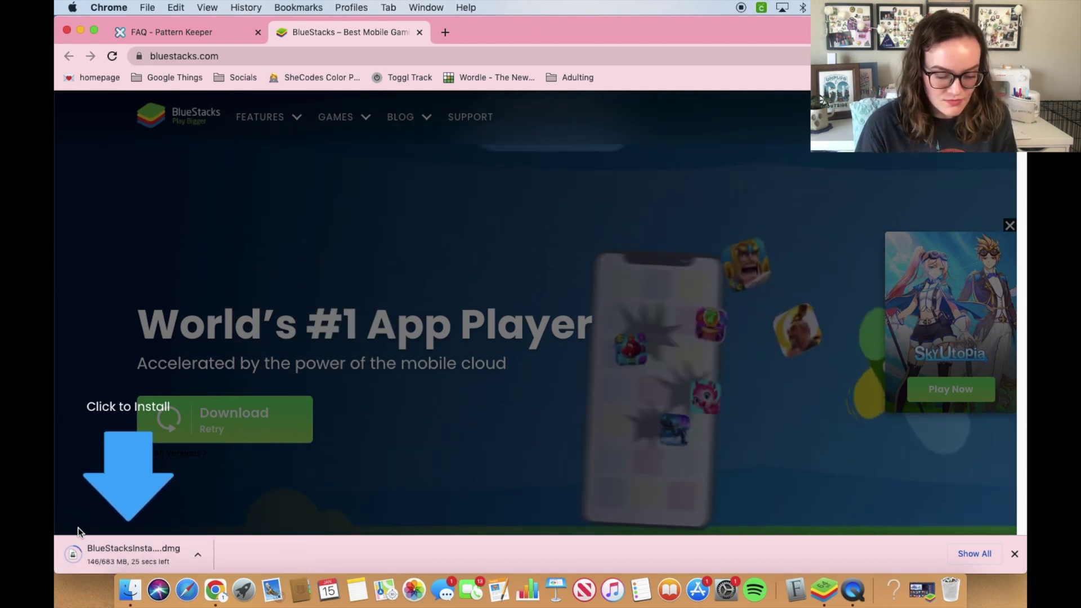
left_click_drag(510, 29, 446, 56)
Install BlueStacks from its installer window, then return to Chrome.
left_click(372, 59)
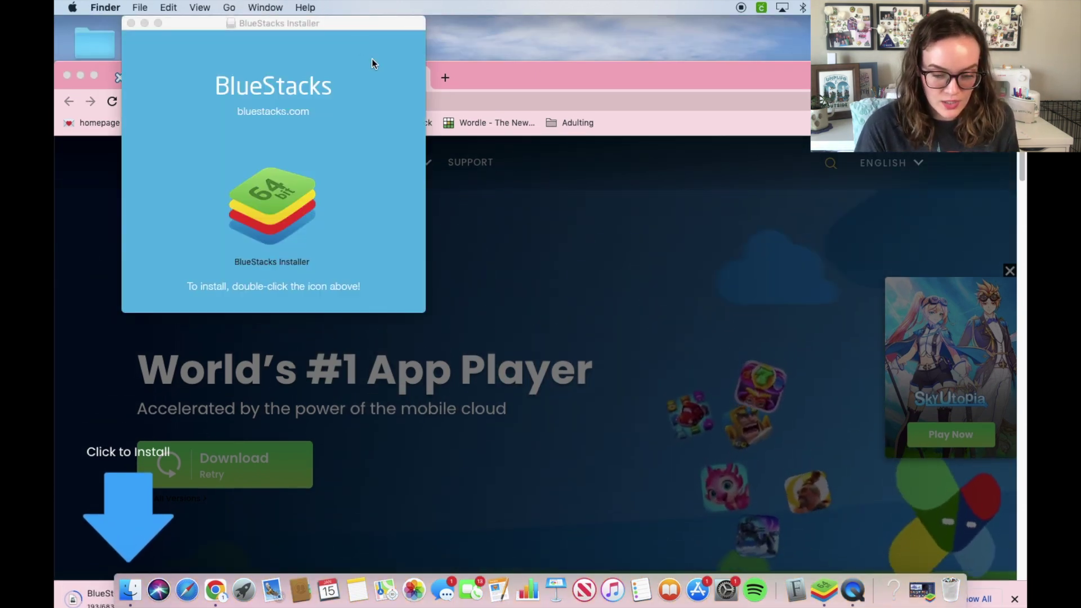
mouse_move(221, 25)
left_mouse_down()
mouse_move(250, 21)
mouse_move(236, 27)
left_mouse_up()
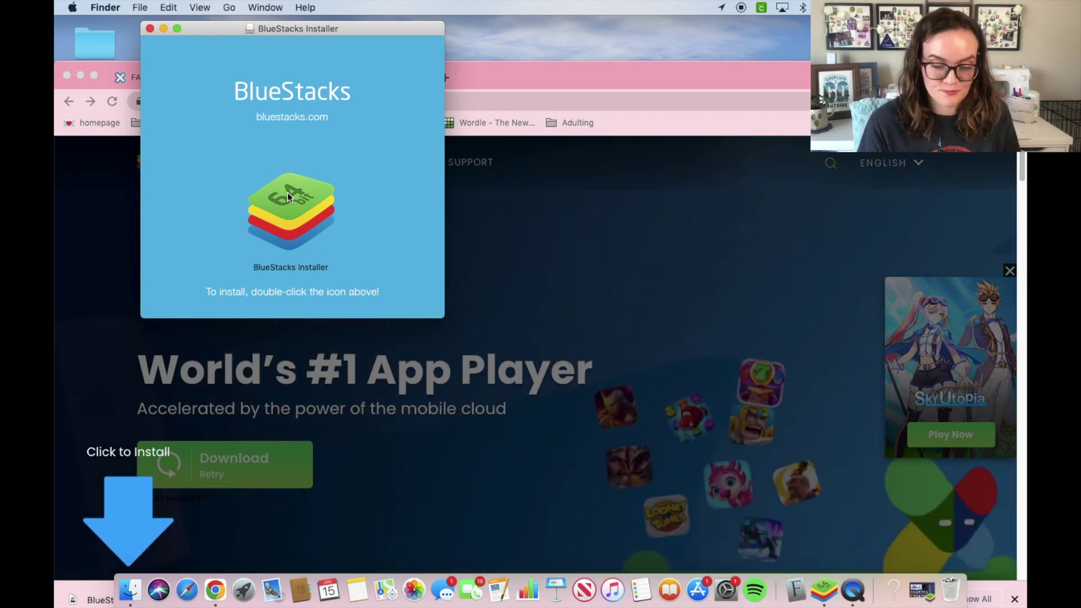
left_click(451, 63)
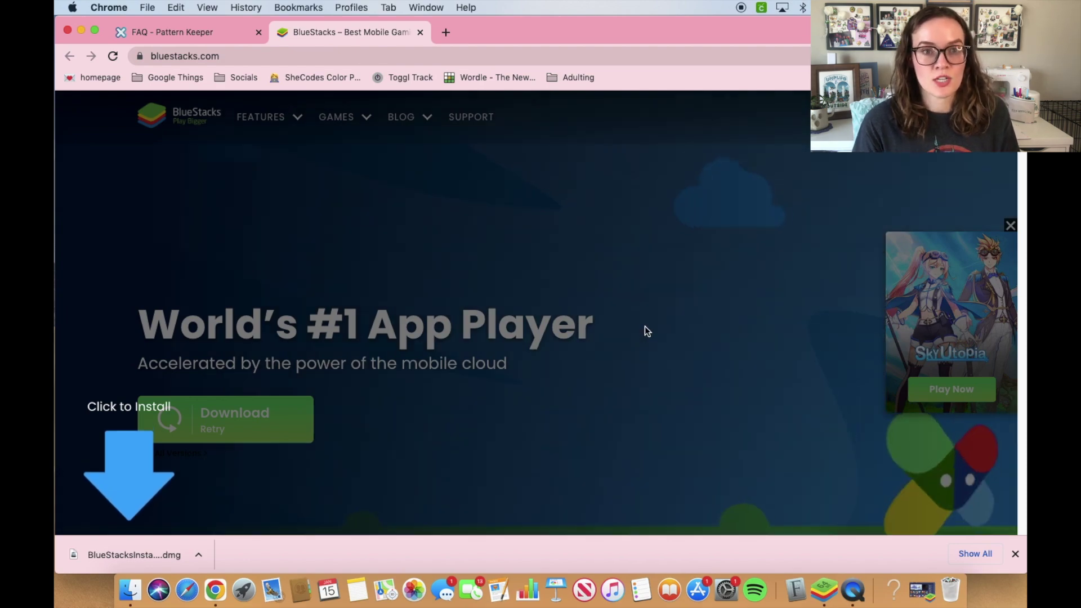
left_click(823, 589)
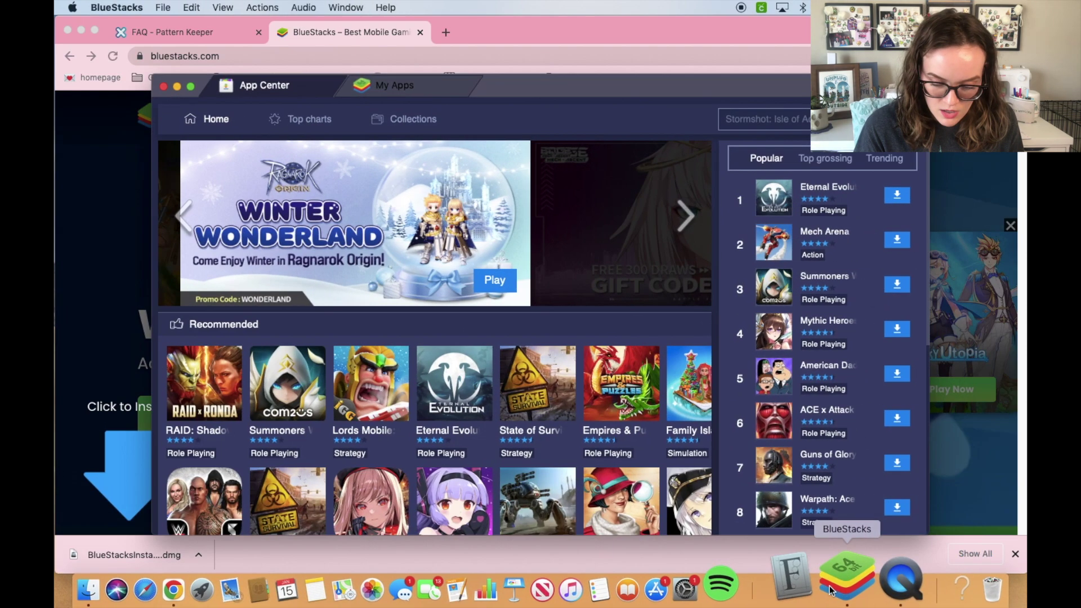
Raise the BlueStacks App Center window and switch to the My Apps home screen.
left_click_drag(522, 89, 518, 58)
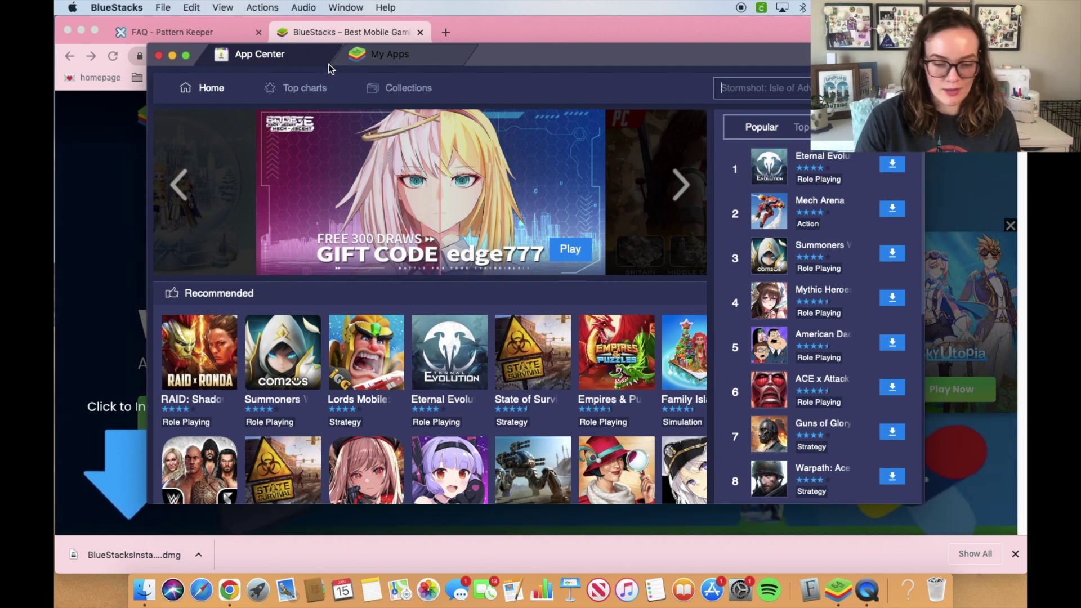
left_click(381, 58)
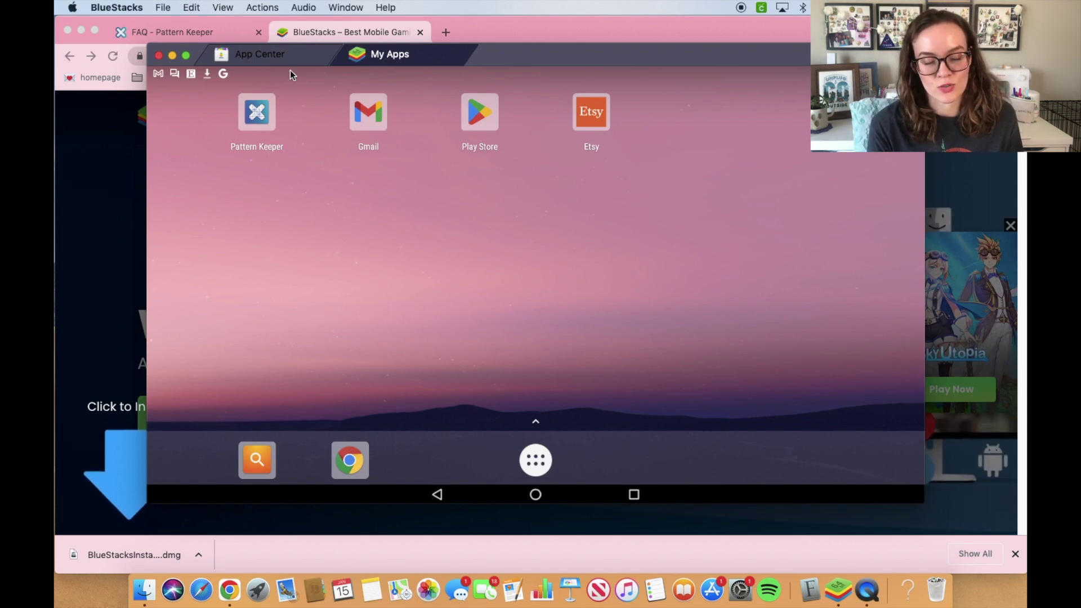
Make the BlueStacks window fill the whole screen.
left_click(185, 59)
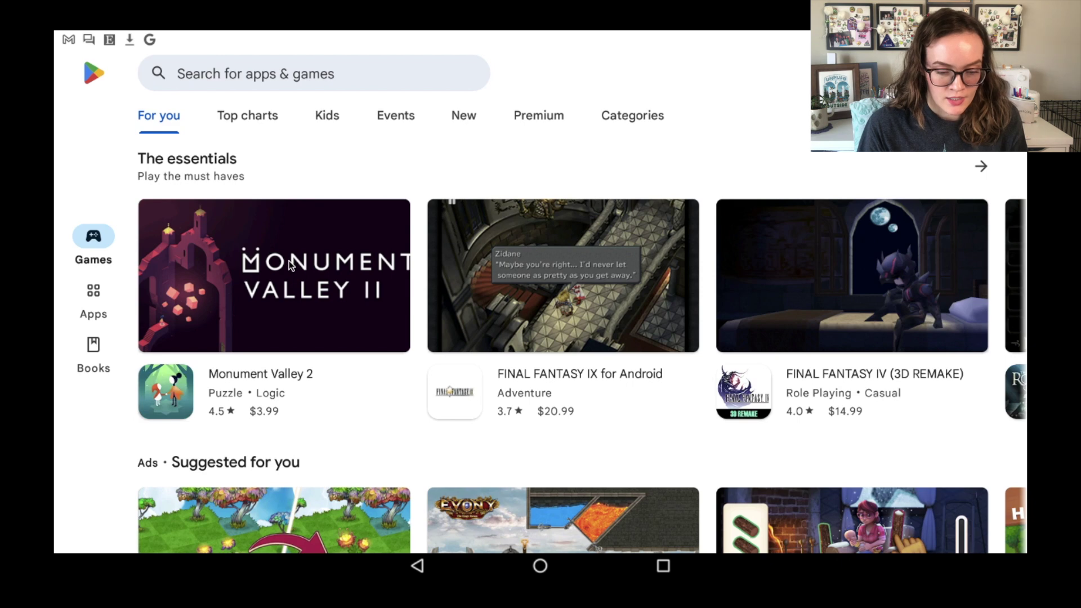
Look up pattern keeper in the Play Store via the recent search, then return home.
left_click(222, 73)
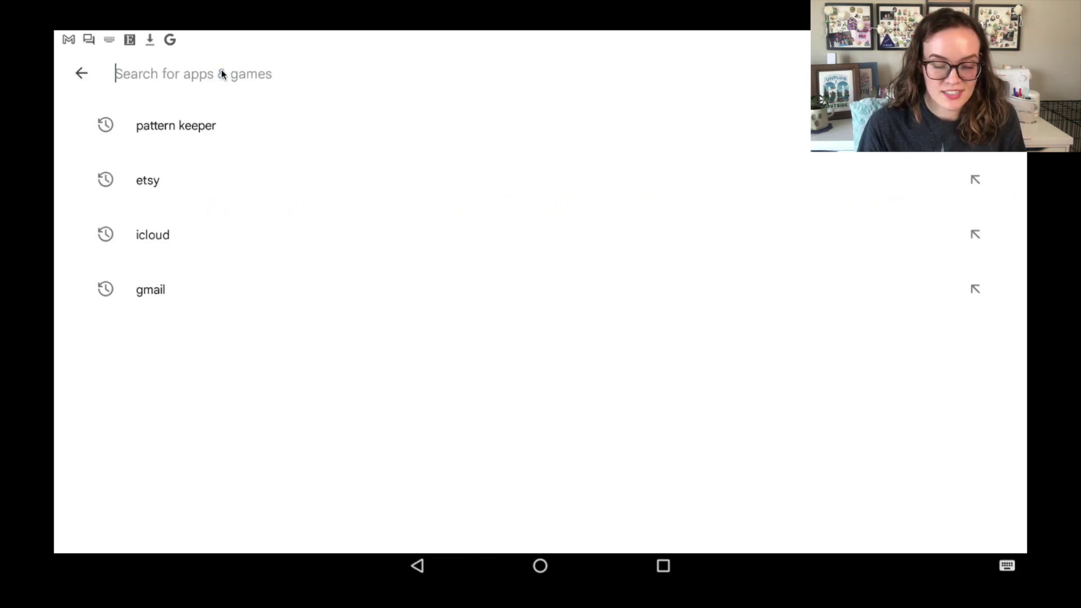
left_click(205, 121)
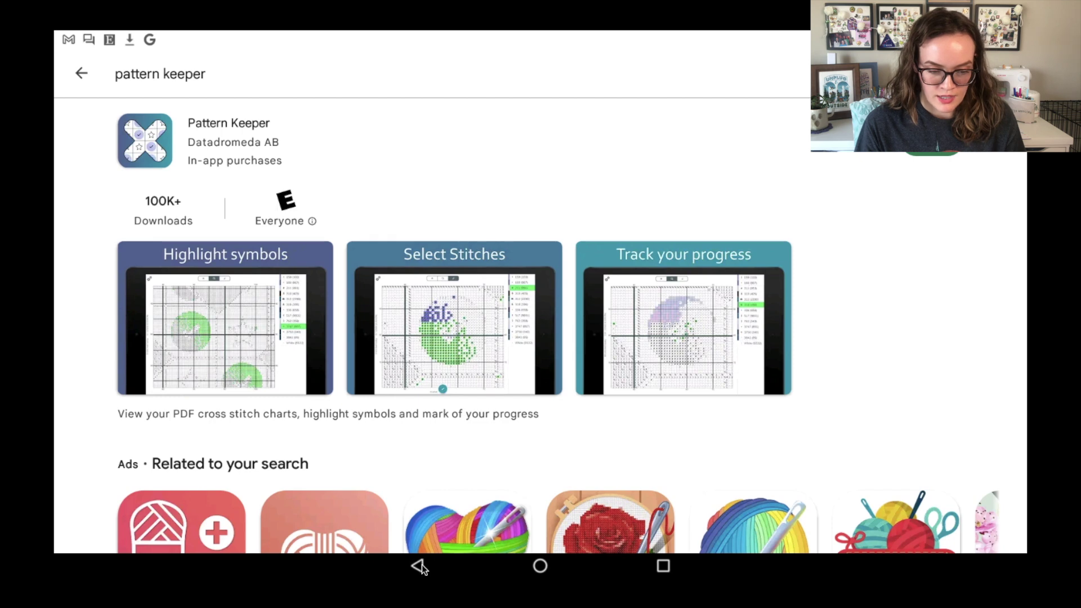
left_click(540, 566)
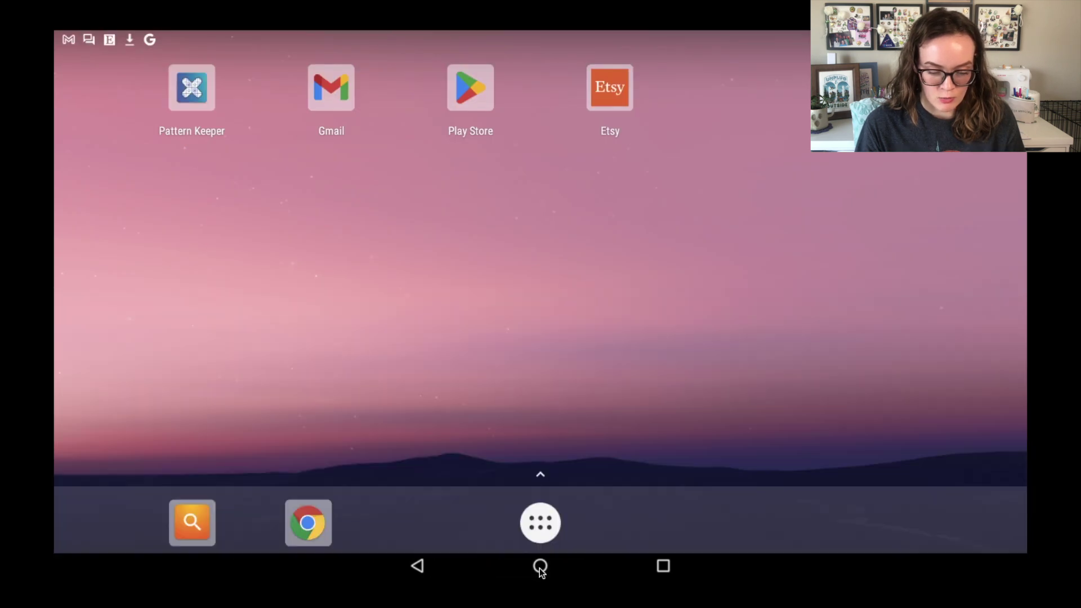
Launch Pattern Keeper and open the first chart in its library.
left_click(190, 92)
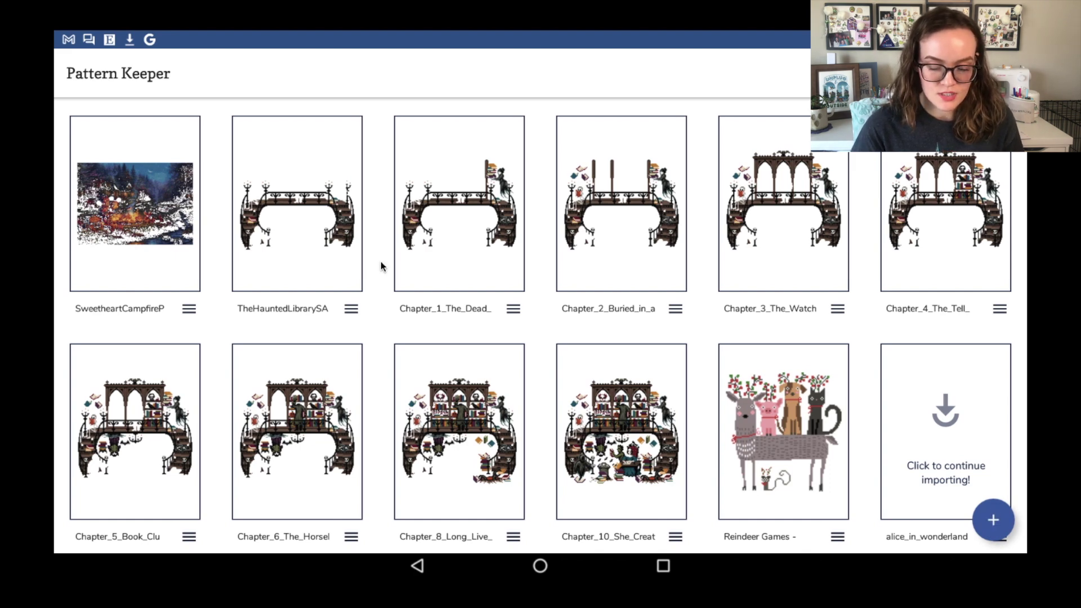
left_click(143, 201)
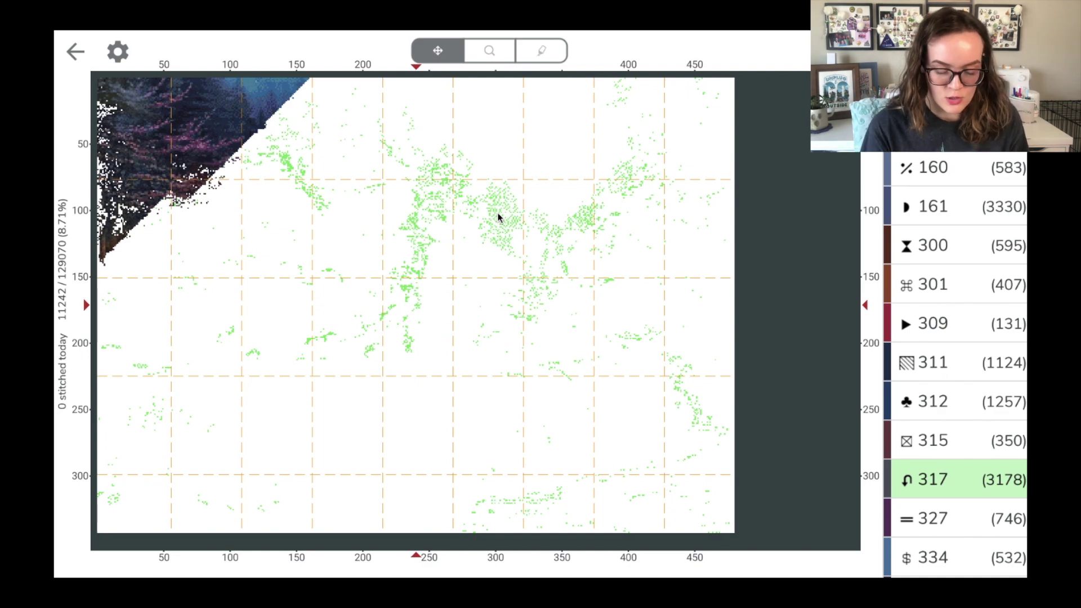
Pan and zoom the chart to columns 80–140, where symbol 317 stitches show green.
scroll(498, 217, "up", 3)
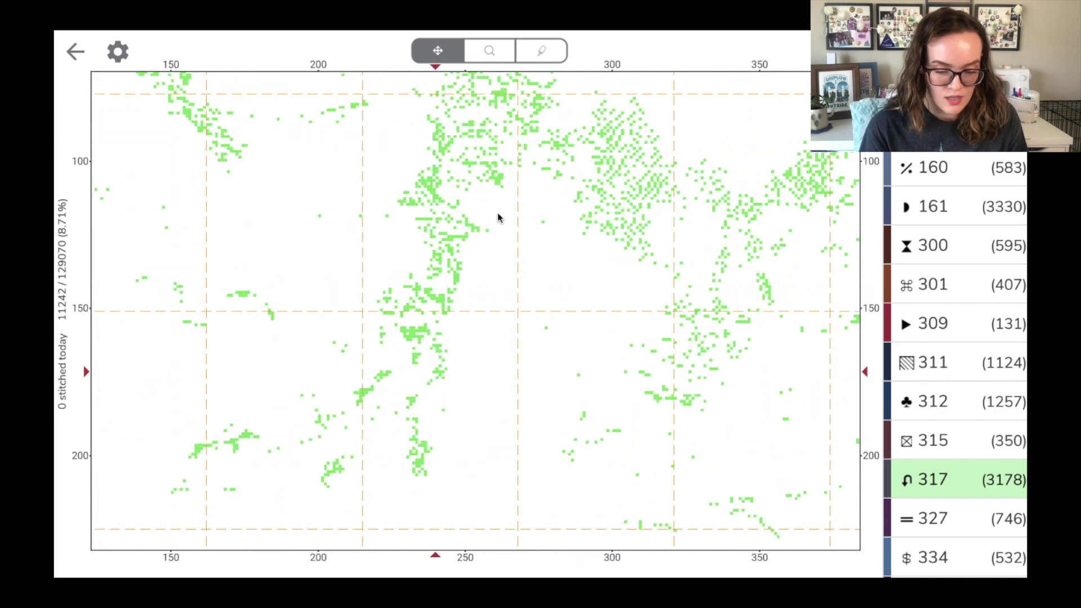
scroll(482, 290, "left", 5)
scroll(482, 290, "up", 3)
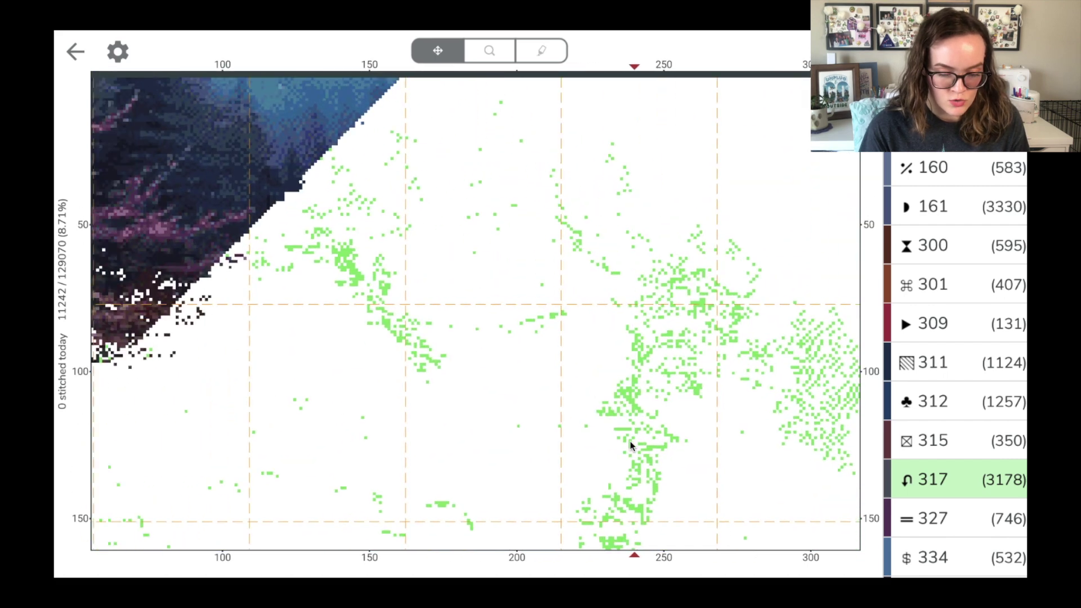
scroll(542, 379, "down", 5)
scroll(541, 378, "left", 2)
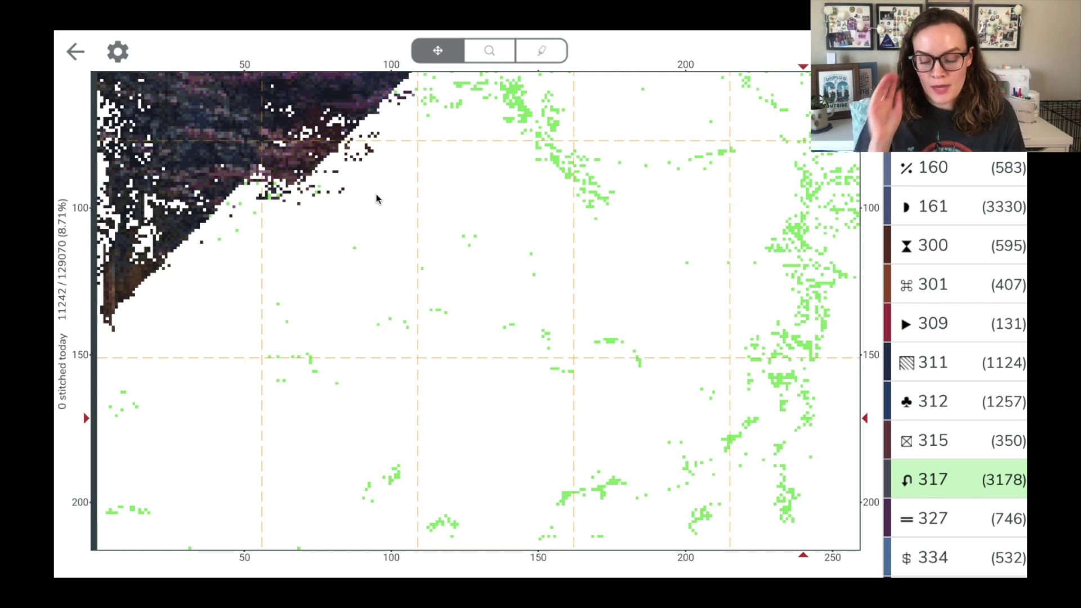
scroll(369, 201, "down", 3)
scroll(371, 203, "up", 8)
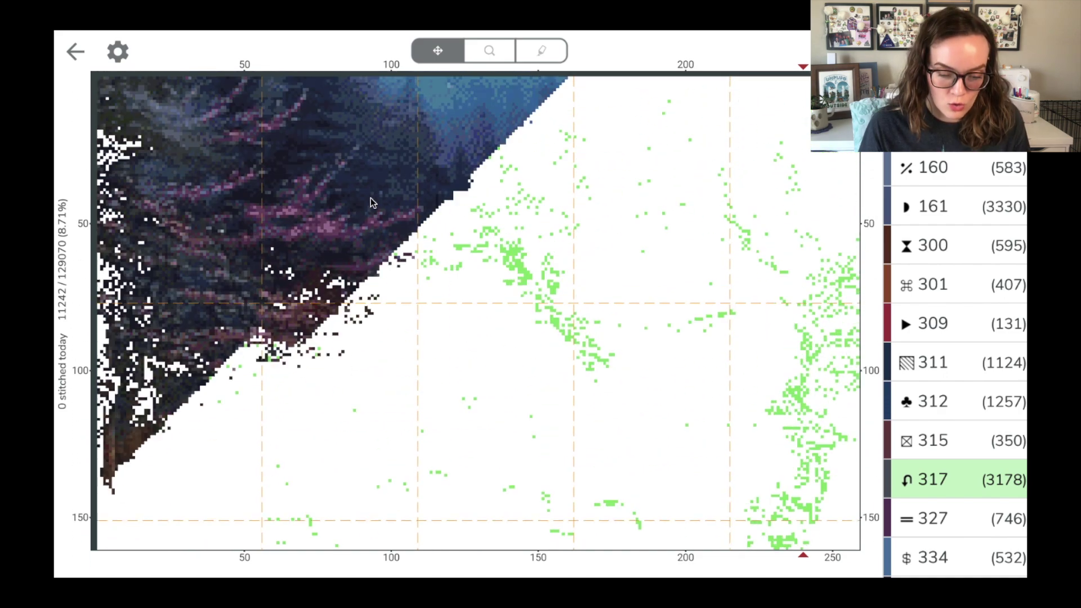
scroll(371, 203, "down", 5)
scroll(370, 203, "up", 5)
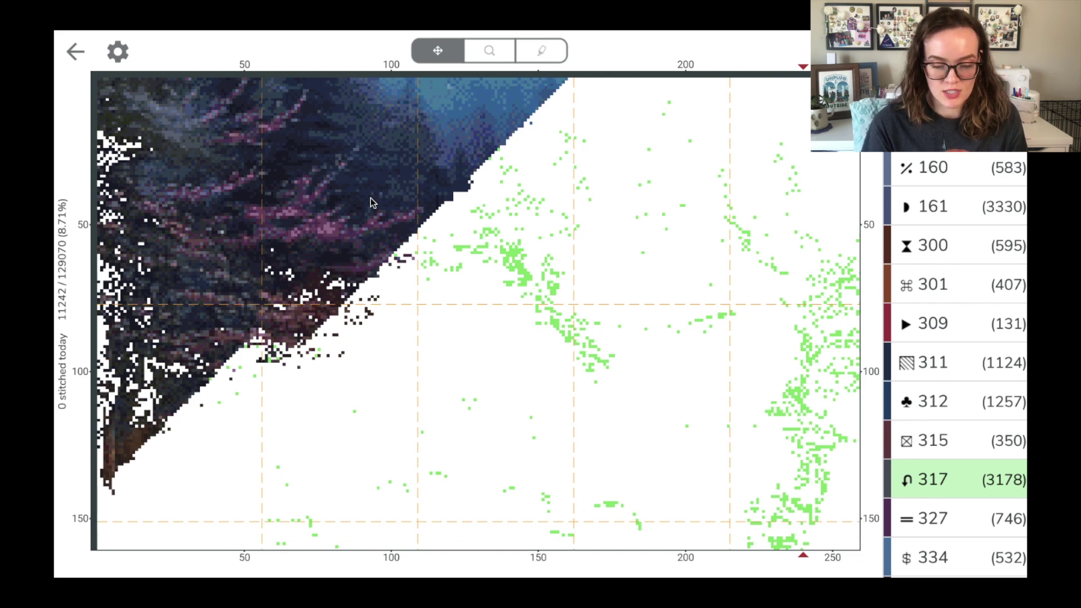
scroll(370, 197, "down", 1)
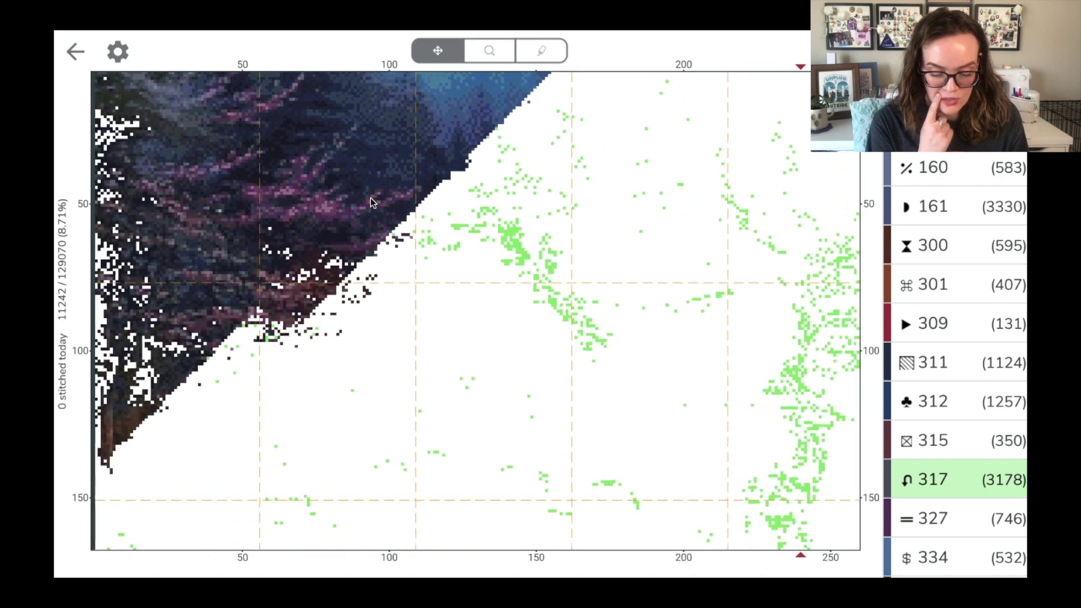
scroll(371, 197, "up", 3)
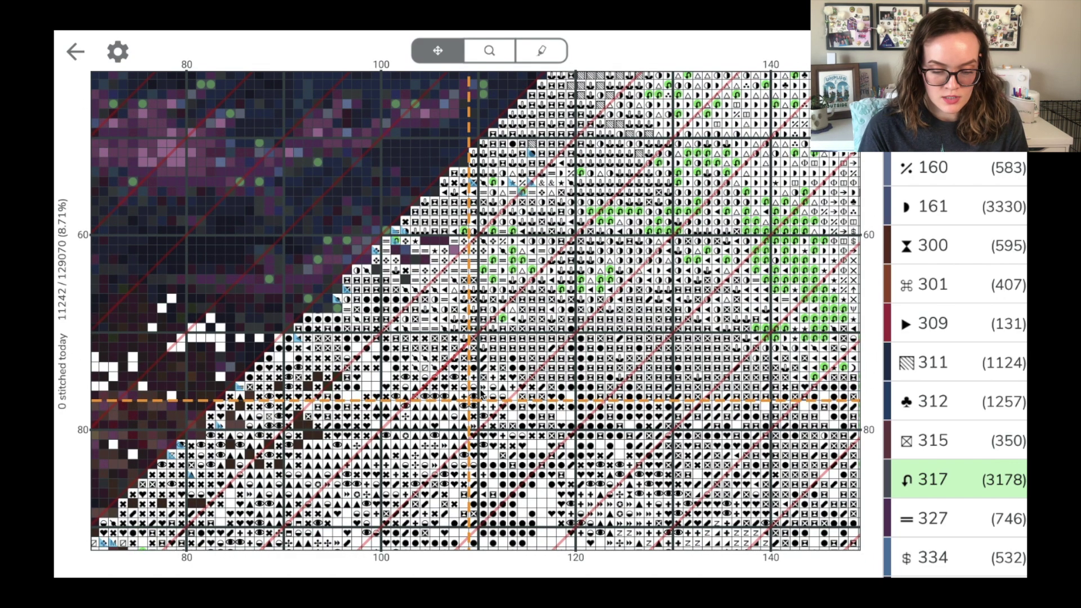
Pan to chart columns 60–120, highlight black-circle floss 939 instead of 317, then choose the pencil tool.
left_click_drag(489, 306, 598, 237)
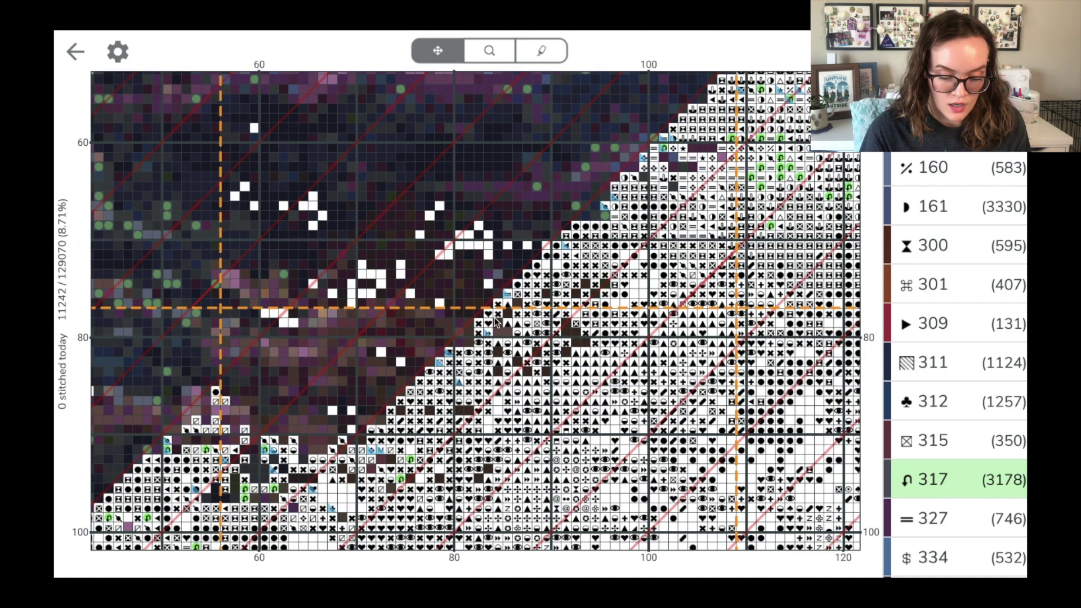
scroll(598, 237, "up", 2)
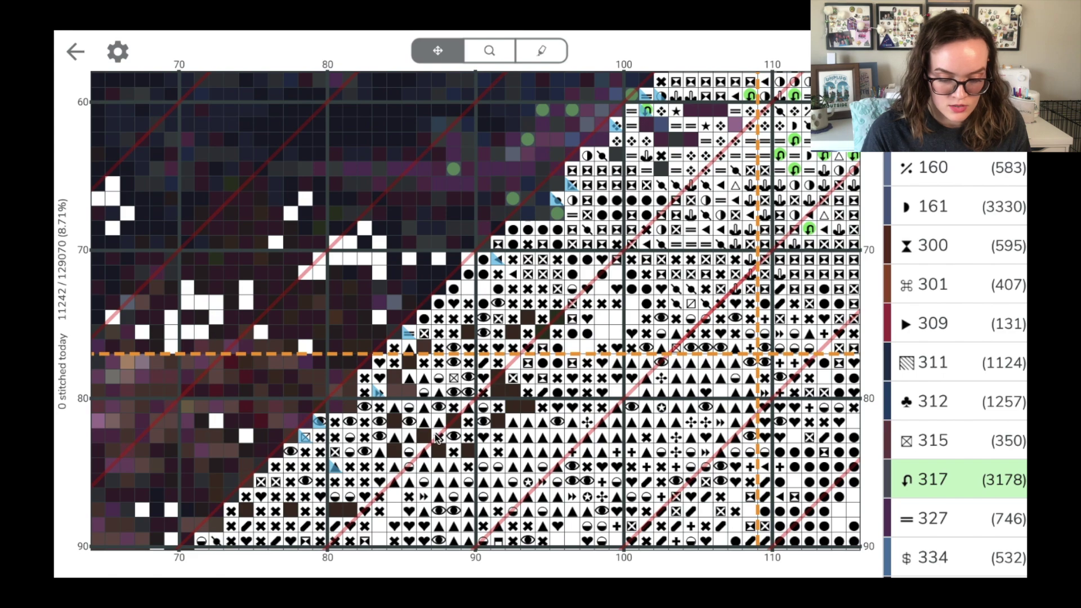
scroll(446, 393, "left", 10)
scroll(446, 393, "down", 5)
scroll(446, 393, "down", 3)
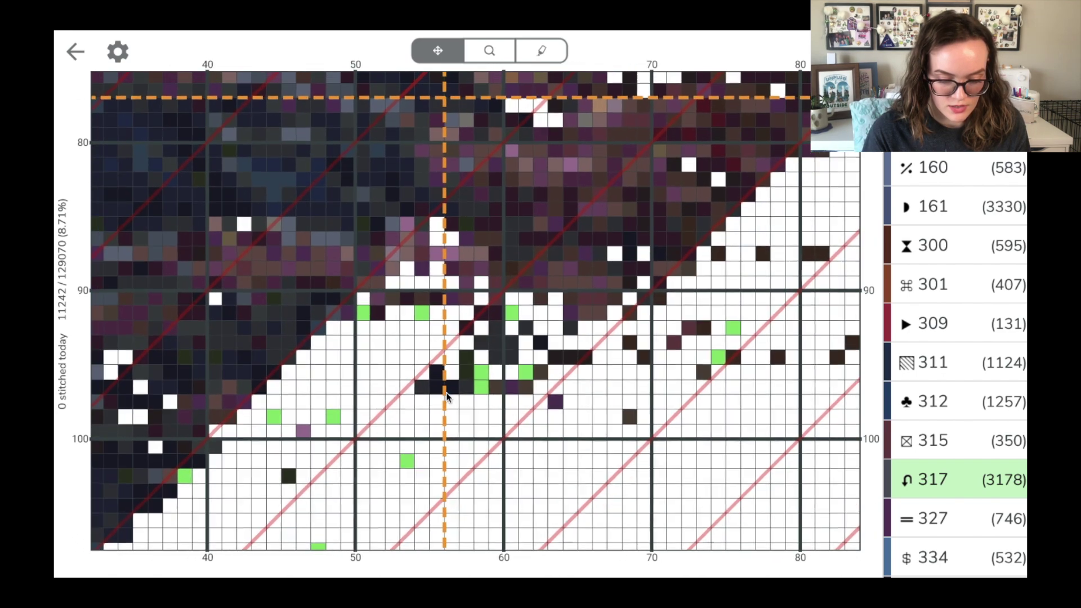
scroll(446, 393, "up", 3)
scroll(449, 397, "up", 1)
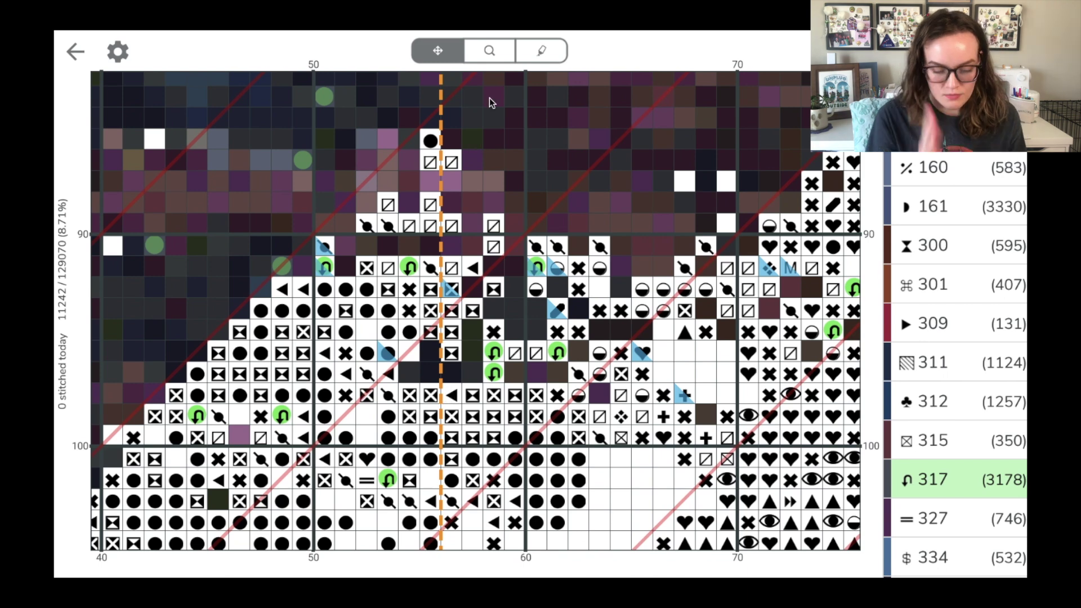
left_click(495, 56)
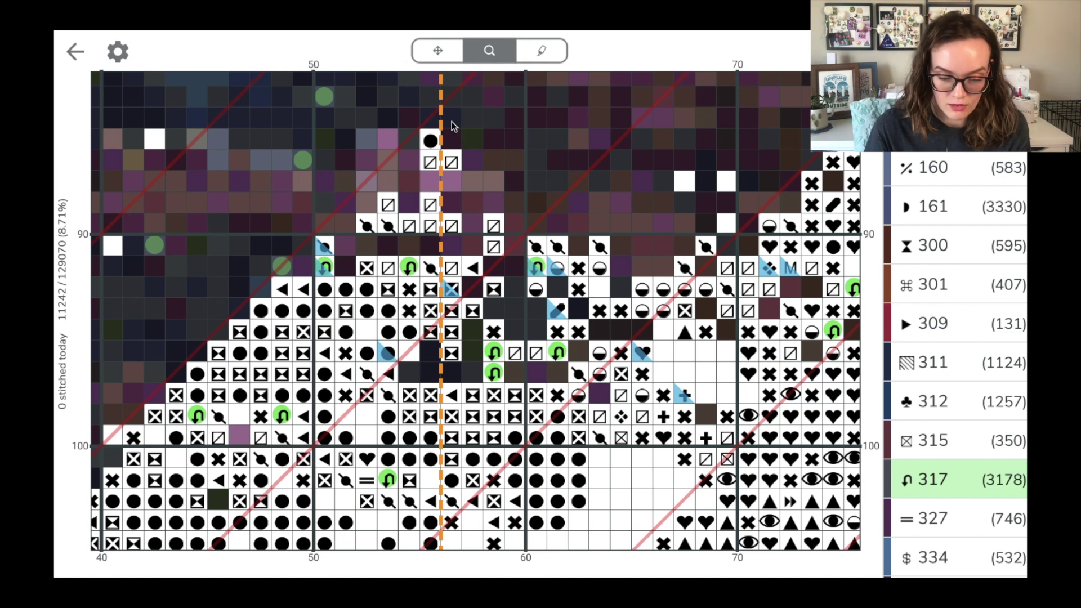
left_click(431, 141)
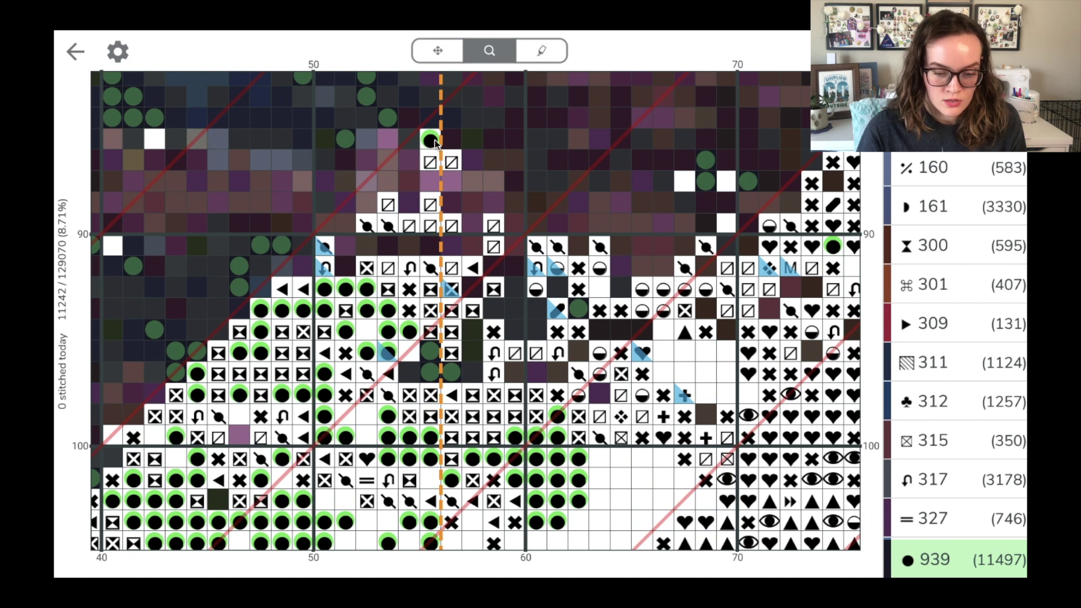
left_click(553, 57)
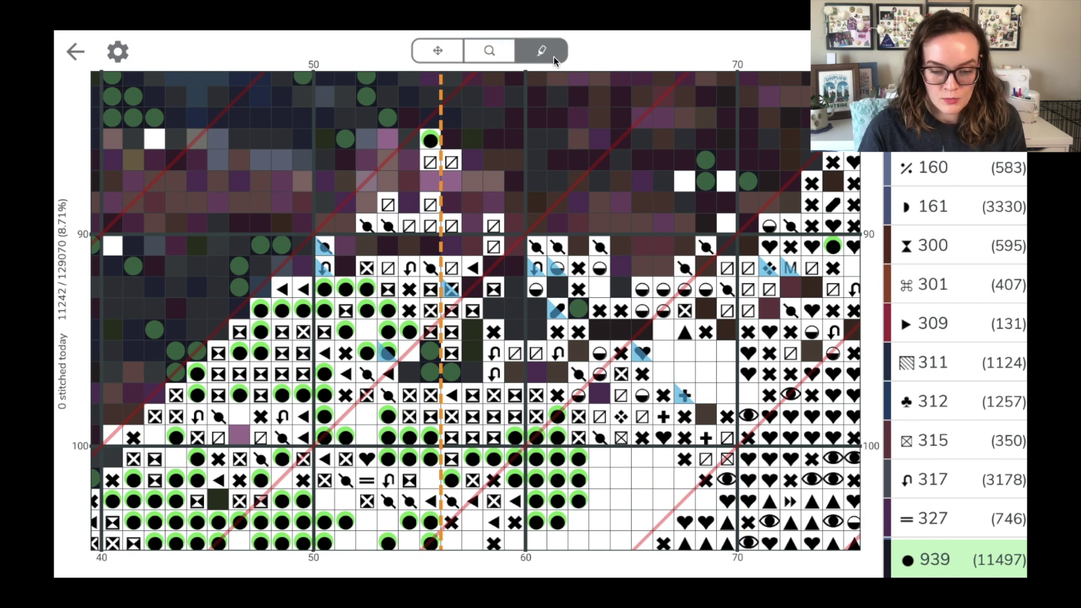
Select a black-circle stitch plus two more, then clear the selection without marking.
left_click(430, 140)
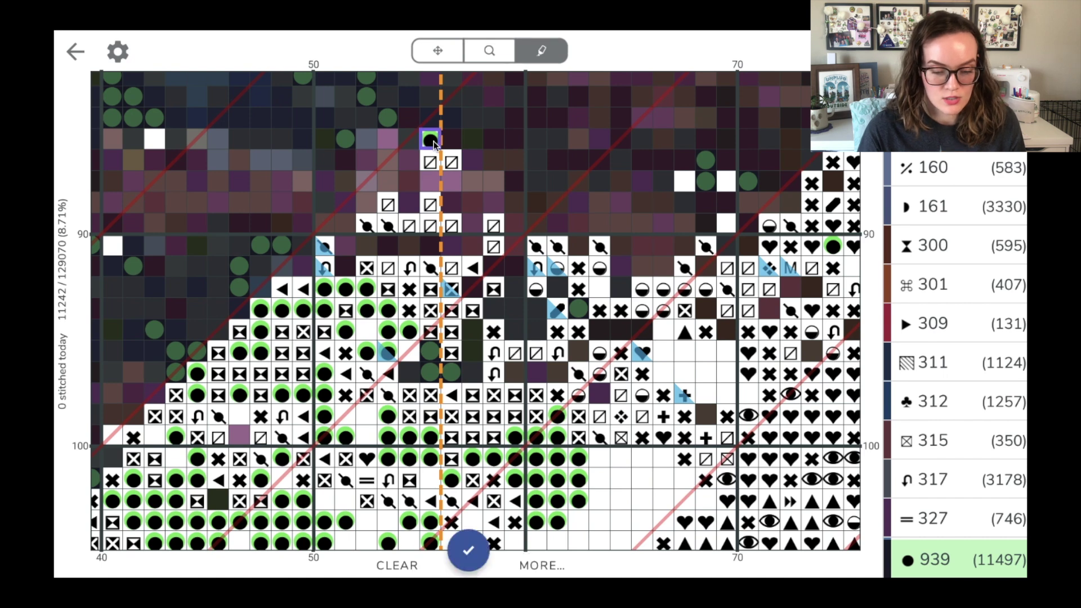
left_click(324, 288)
left_click(346, 289)
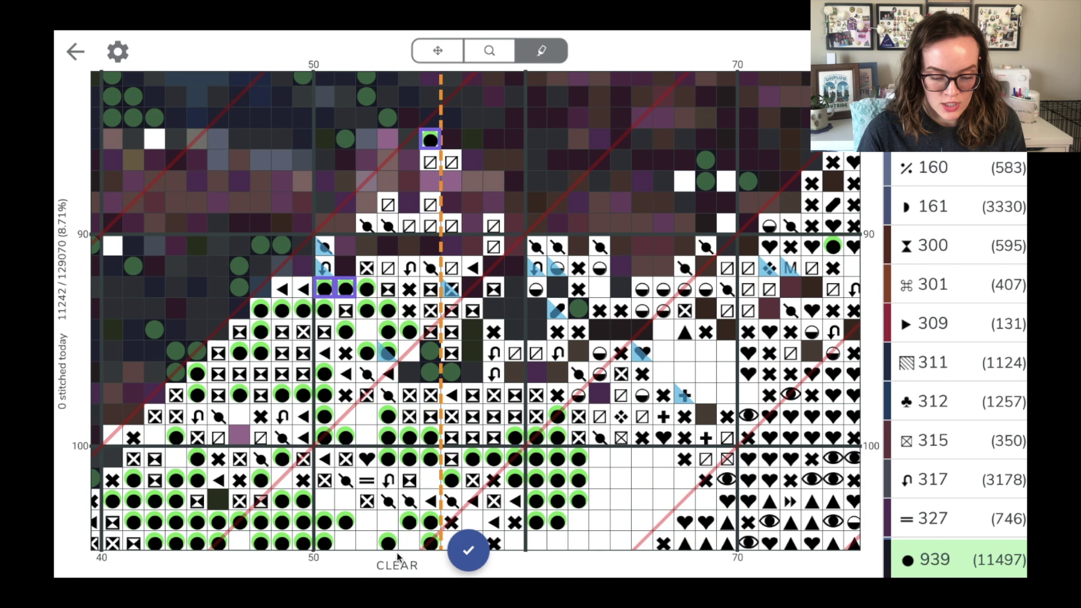
left_click(397, 572)
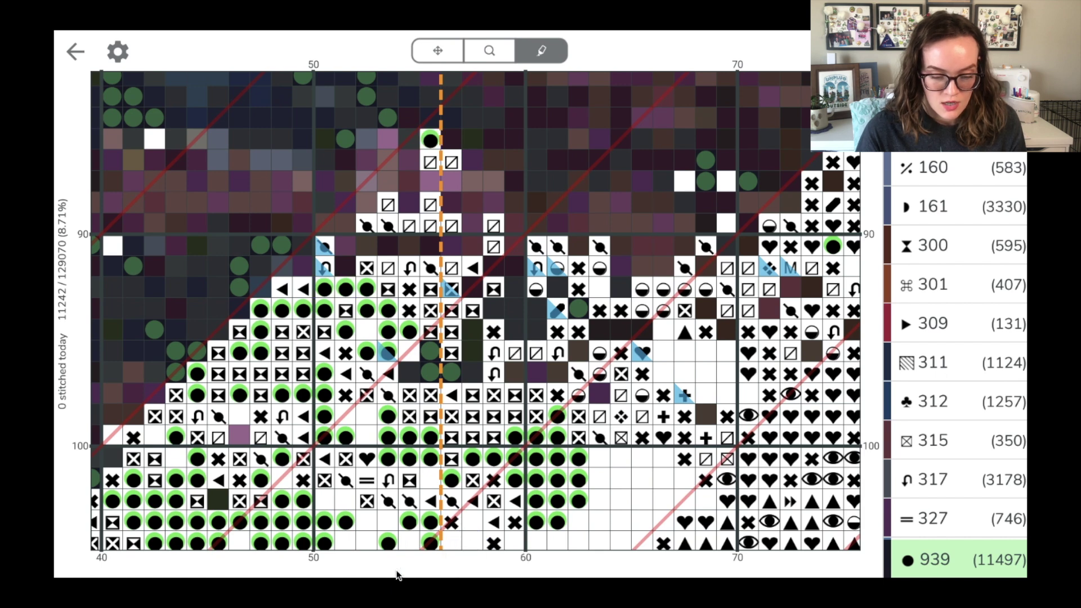
Select one more stitch, clear it again, and open the app Settings.
left_click(431, 354)
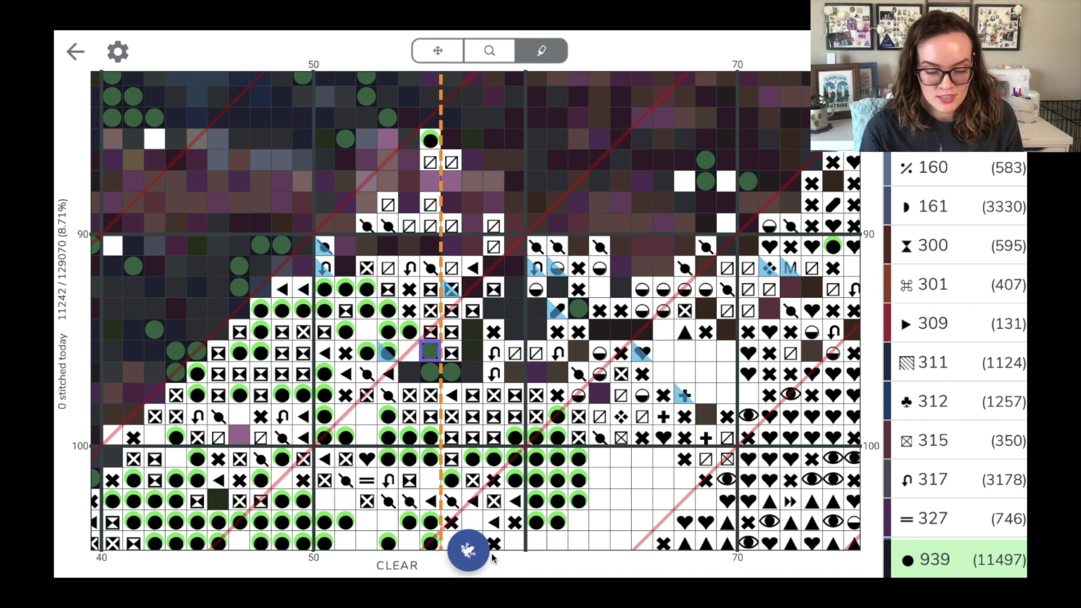
left_click(406, 568)
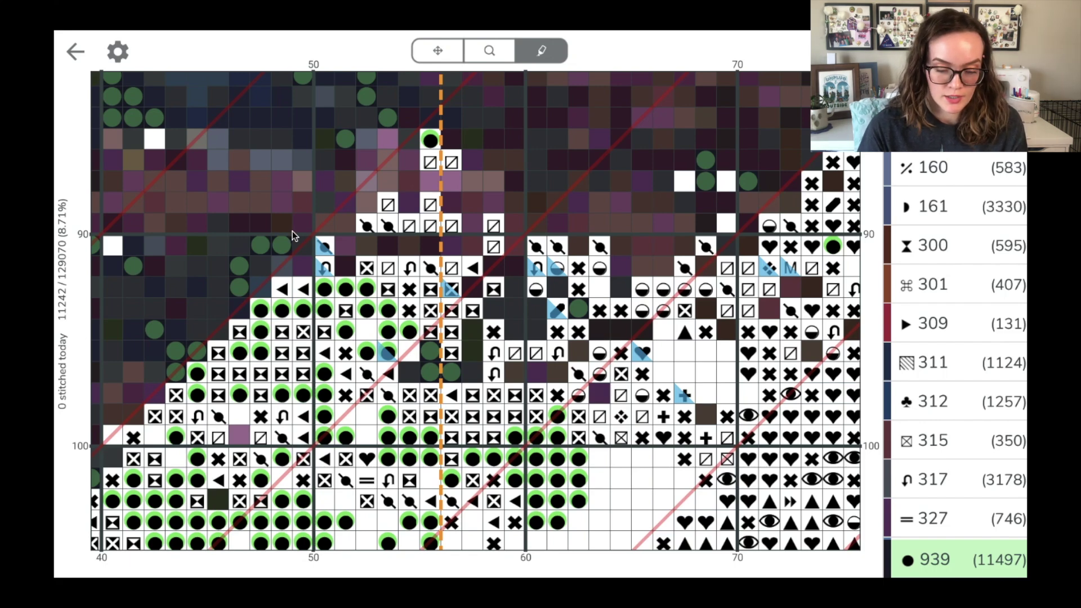
left_click(118, 50)
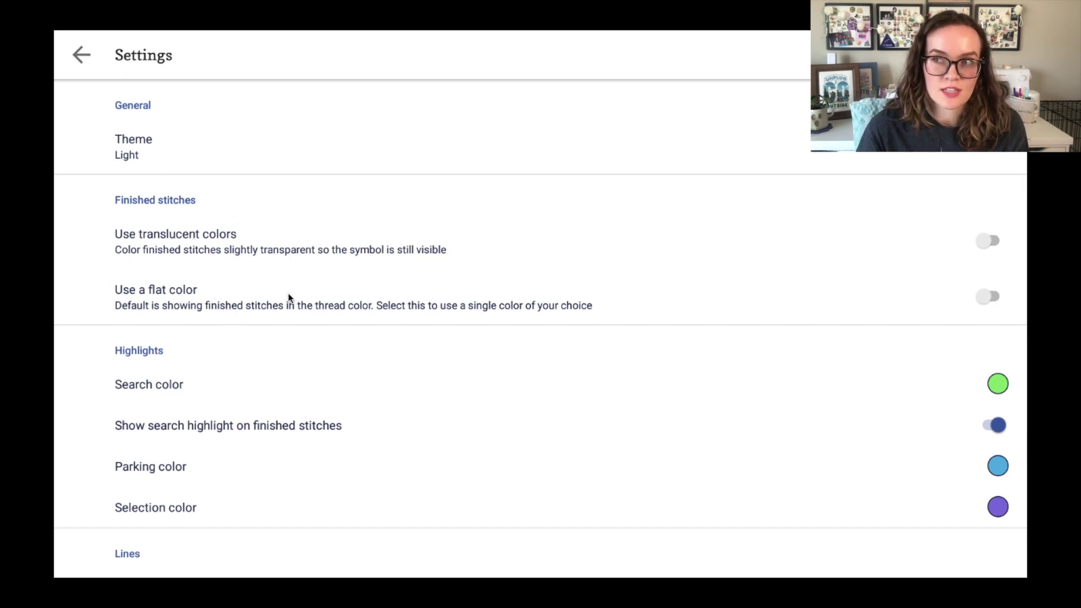
Scroll to the bottom of Settings, view the double-click shortcut options, then return to the chart.
scroll(289, 297, "down", 6)
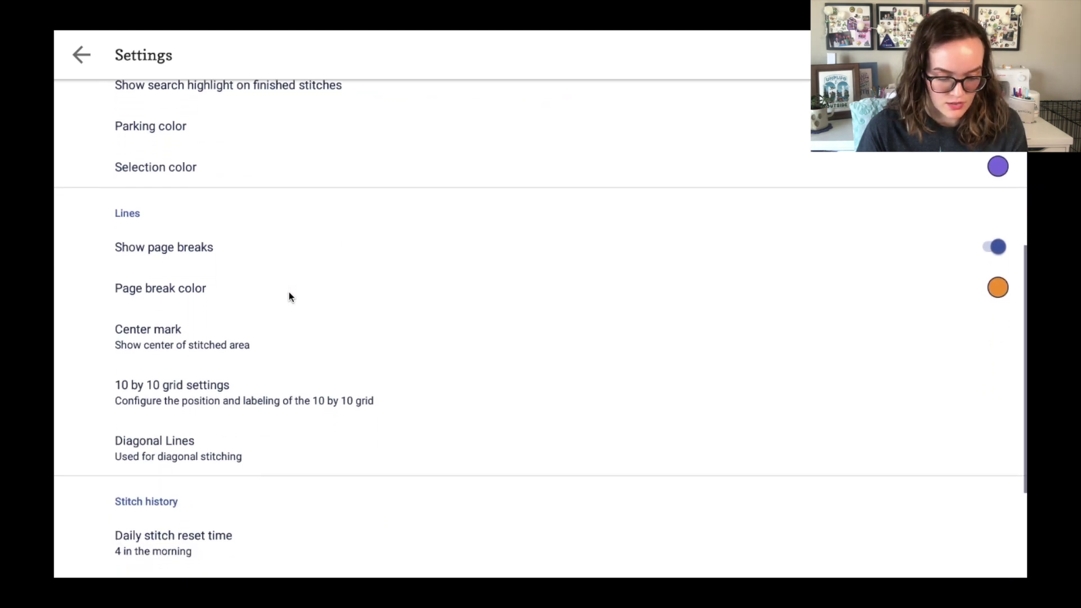
scroll(289, 297, "down", 3)
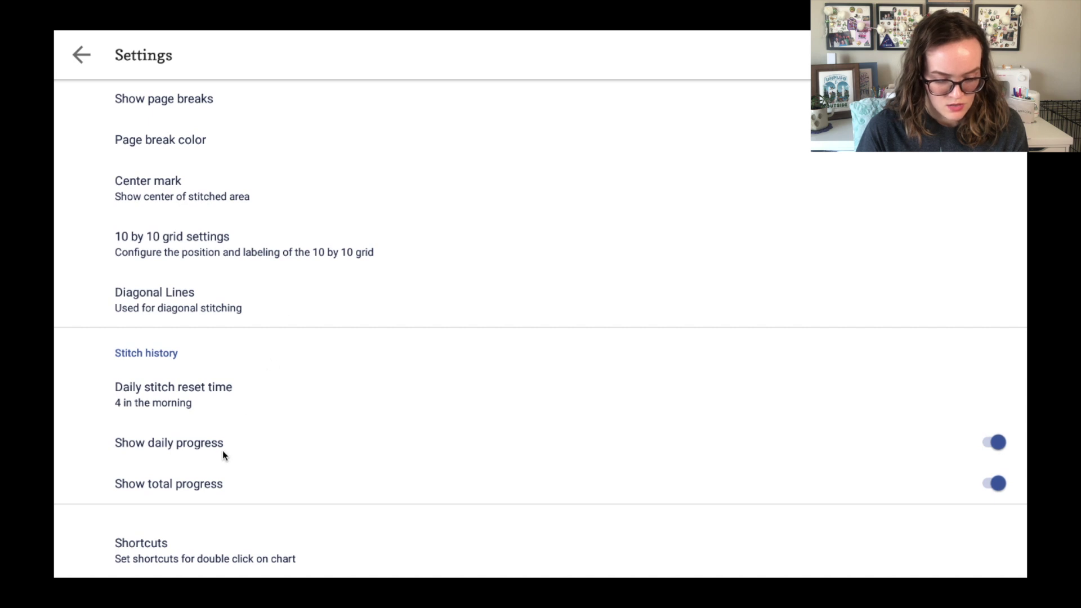
left_click(141, 556)
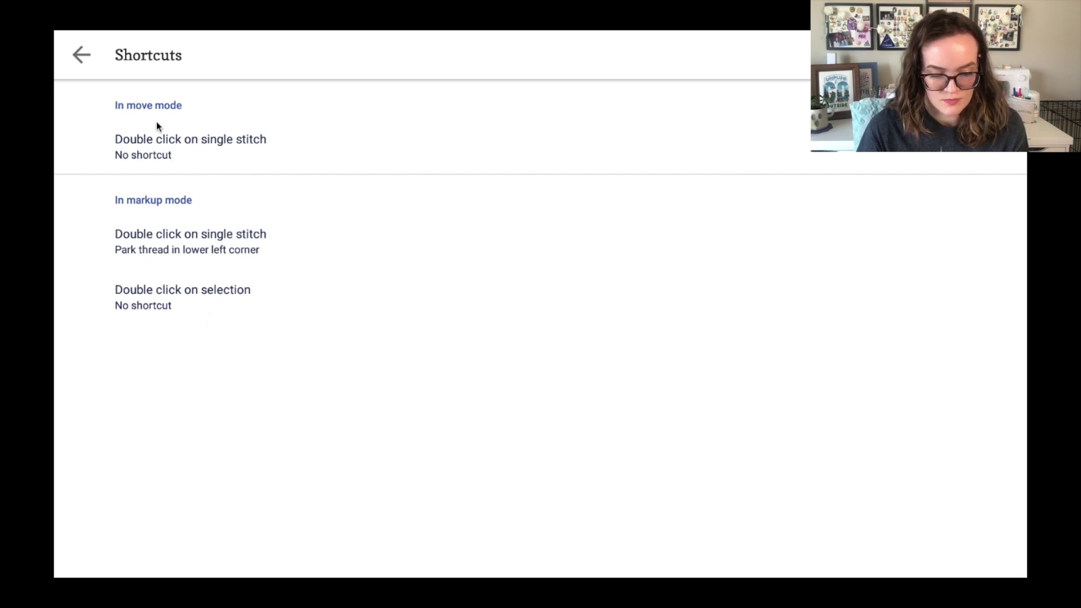
left_click(81, 55)
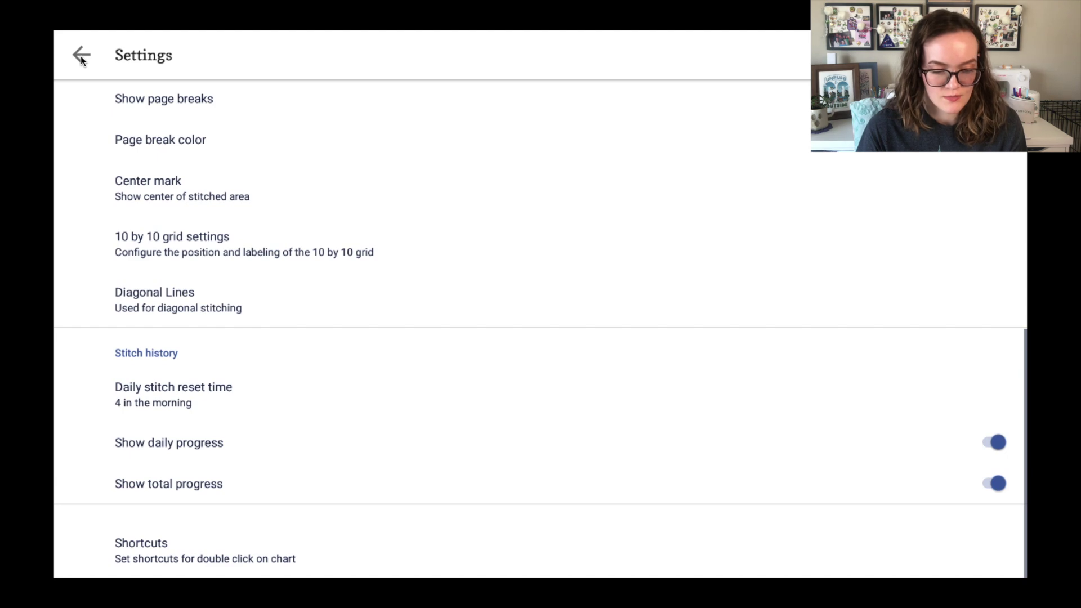
left_click(81, 56)
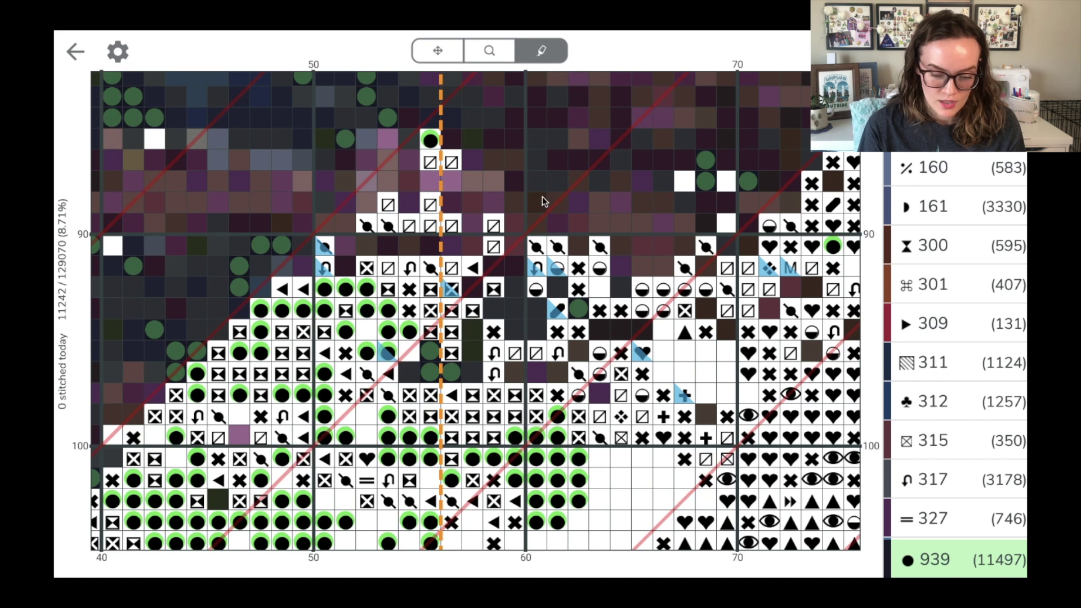
Return to the pattern library and take BlueStacks out of full screen.
left_click(75, 51)
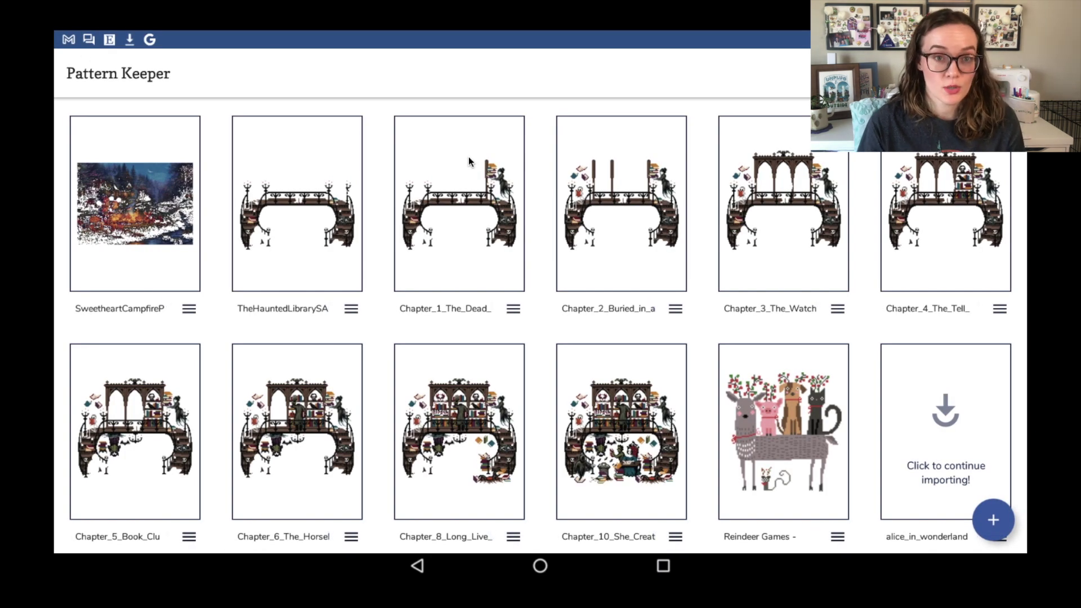
mouse_move(243, 3)
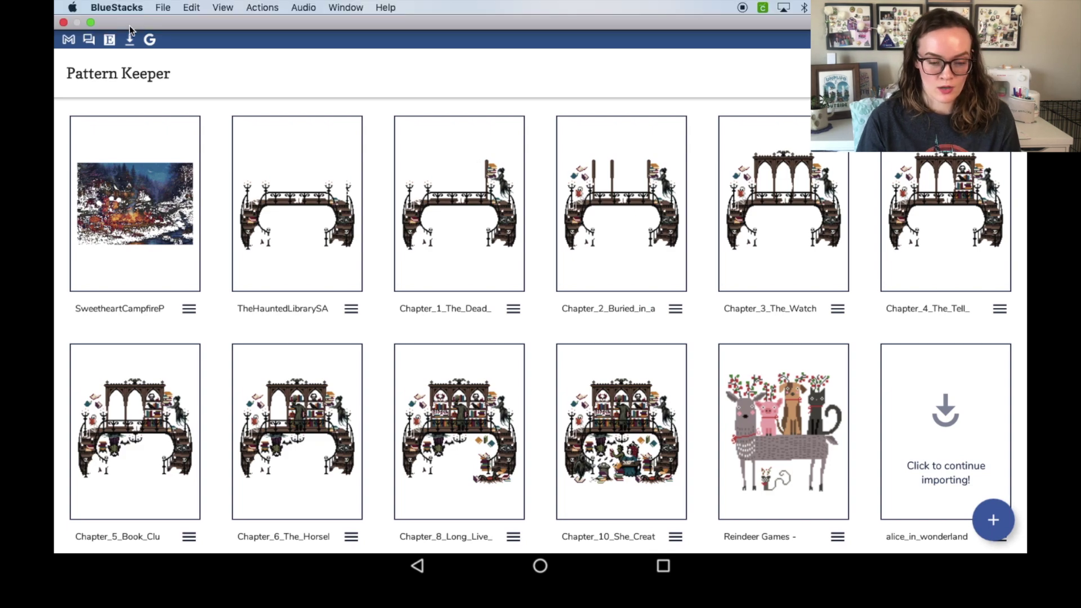
left_click(90, 22)
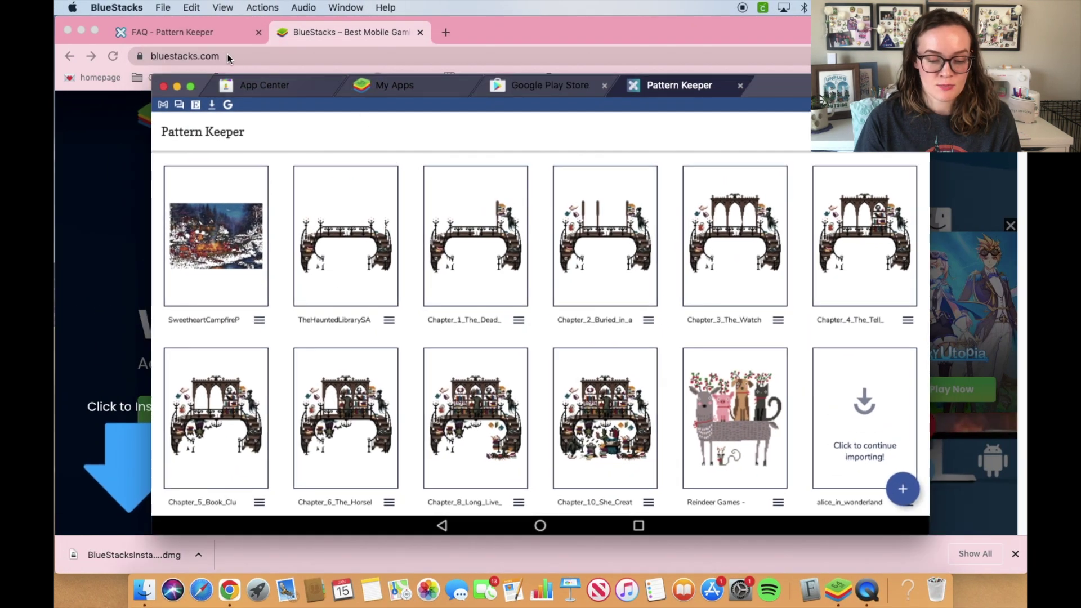
Show the Pattern Keeper FAQ page in Chrome, then bring the BlueStacks window back in front.
left_click(208, 32)
left_click(208, 32)
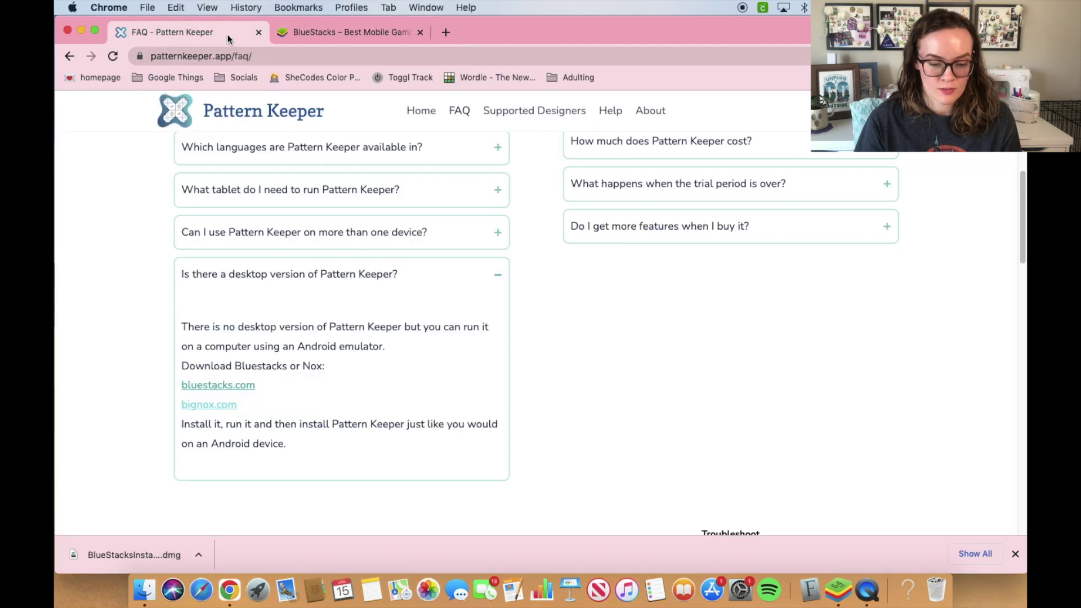
left_click(838, 590)
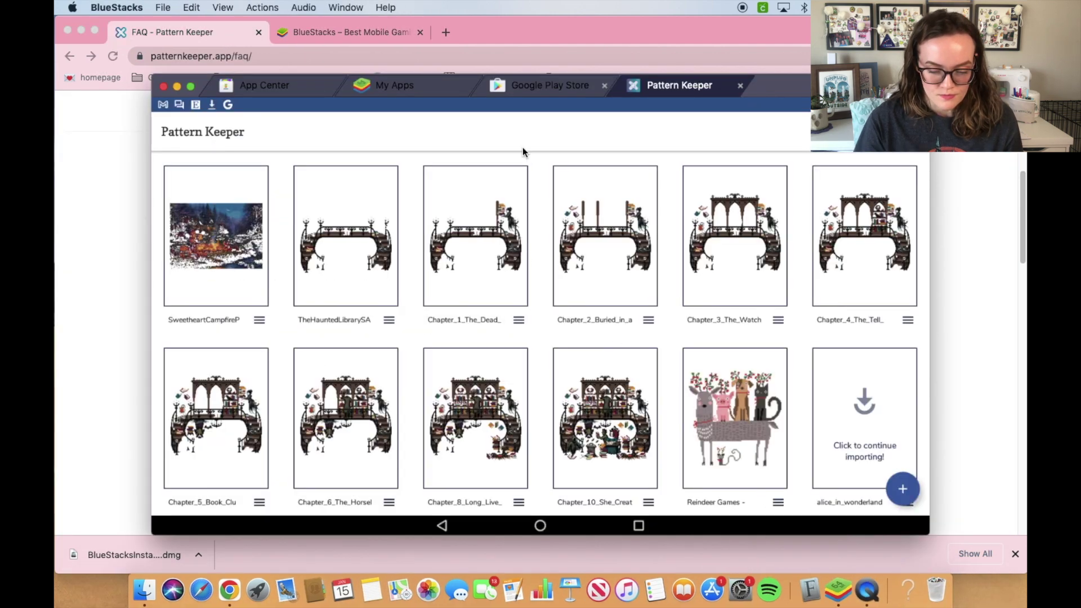